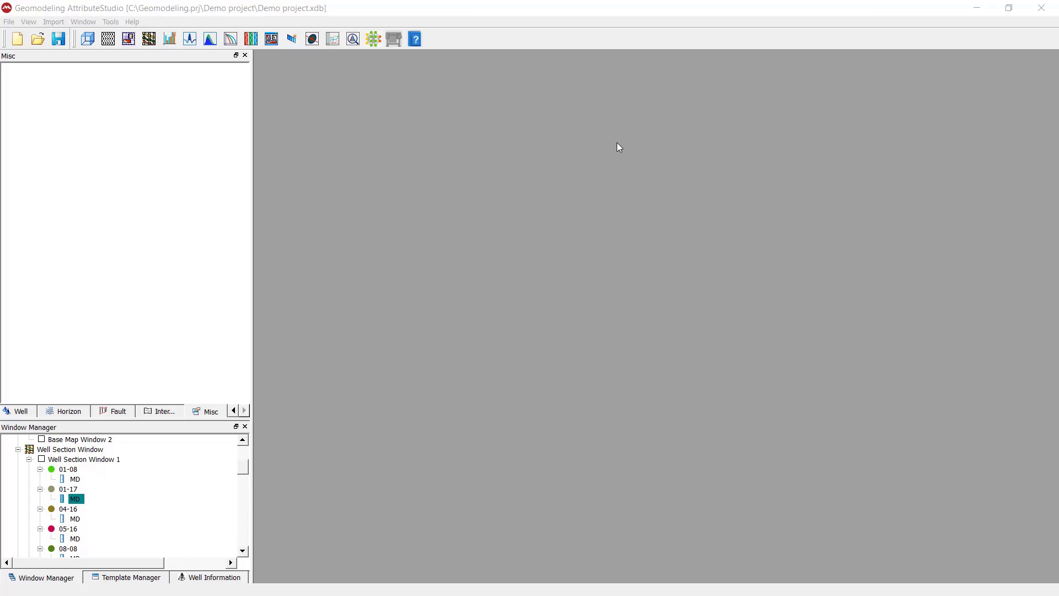
Start a culture data import and load all the ESRI shapefiles from the Culture folder.
{"action": "left_click", "coordinate": [55, 22]}
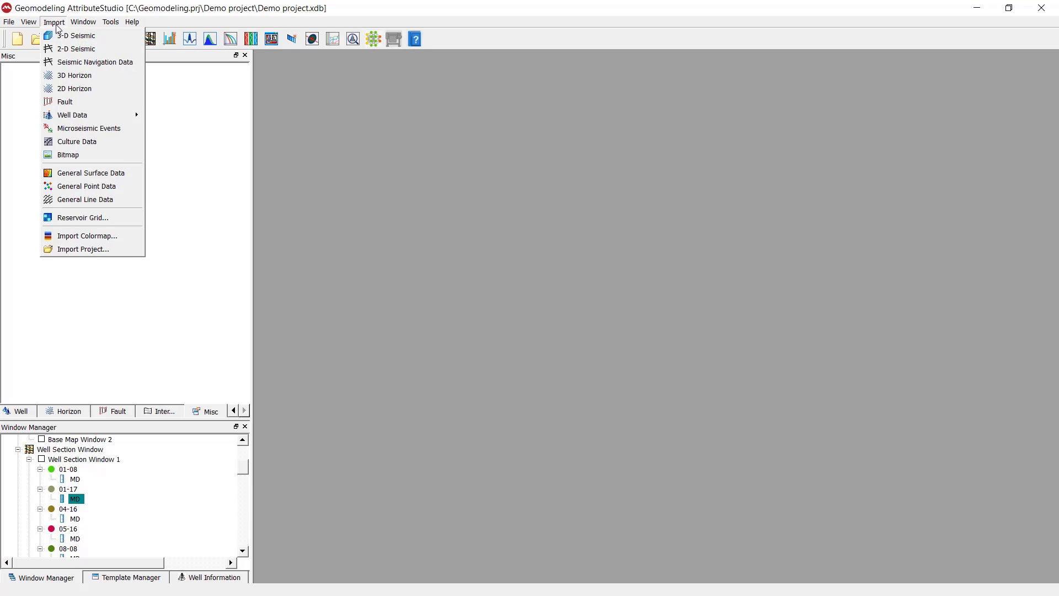
{"action": "left_click", "coordinate": [97, 142]}
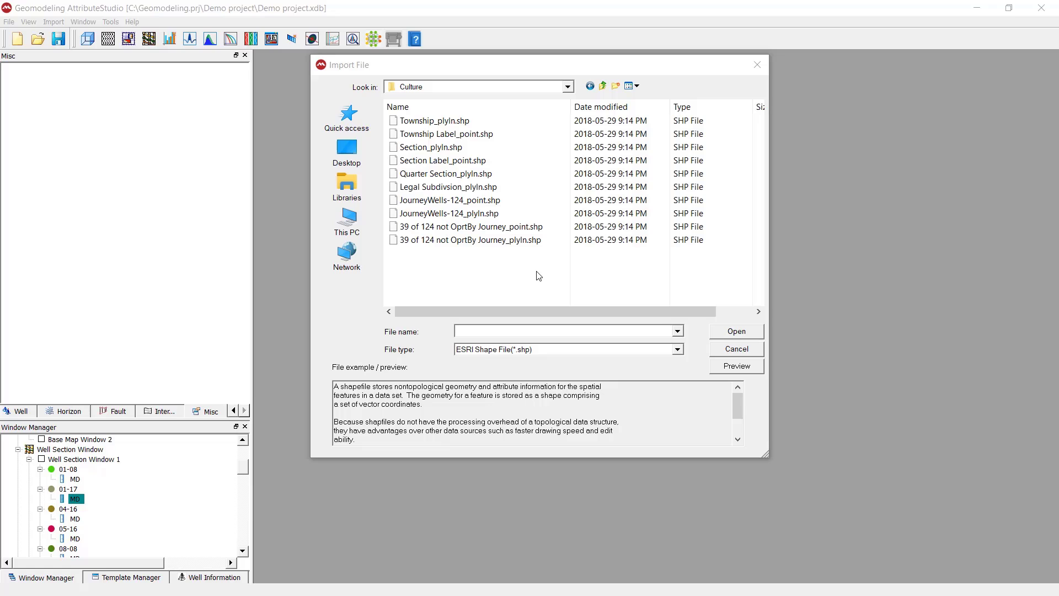
{"action": "left_click", "coordinate": [483, 279]}
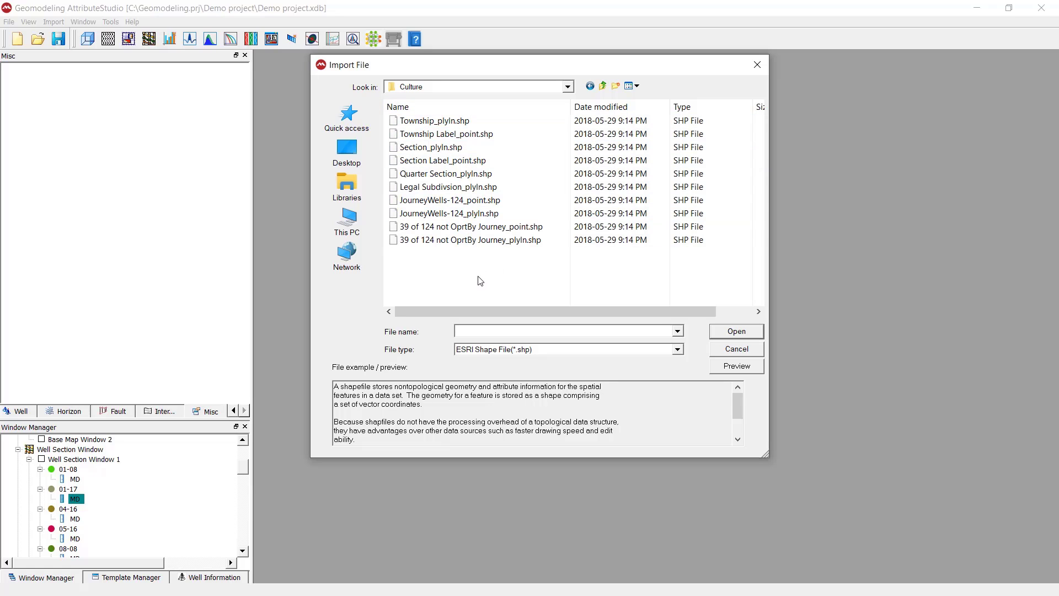
{"action": "key", "text": "ctrl+a"}
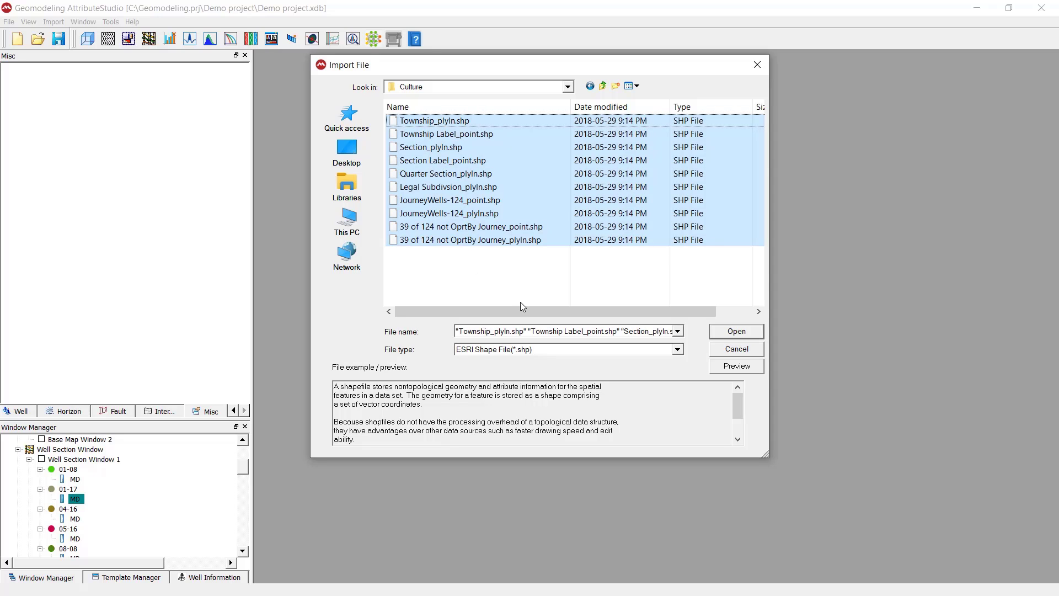
{"action": "left_click", "coordinate": [738, 331]}
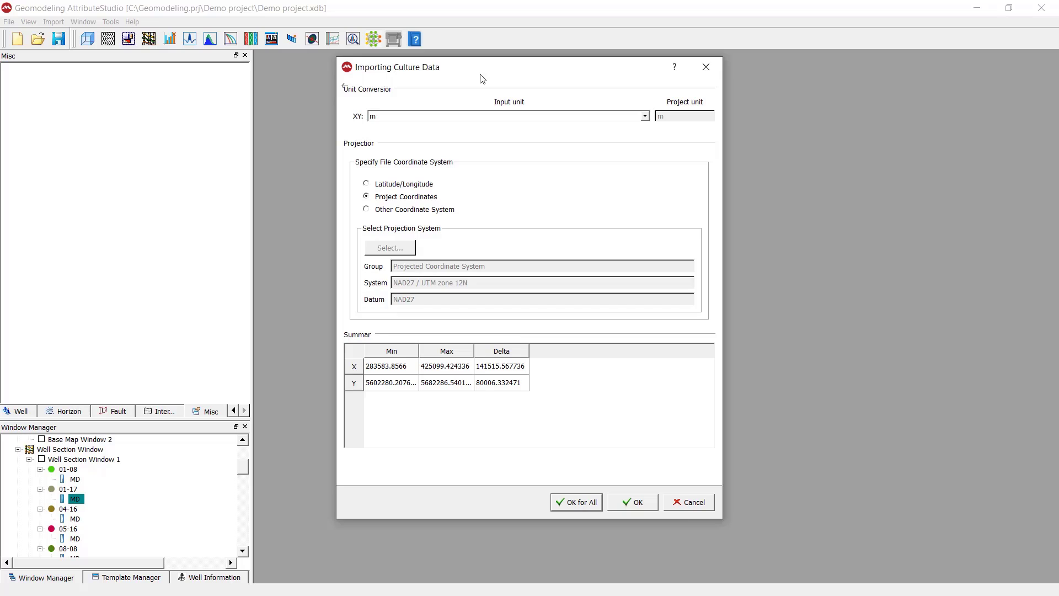
{"action": "left_click_drag", "start_coordinate": [478, 78], "coordinate": [415, 75]}
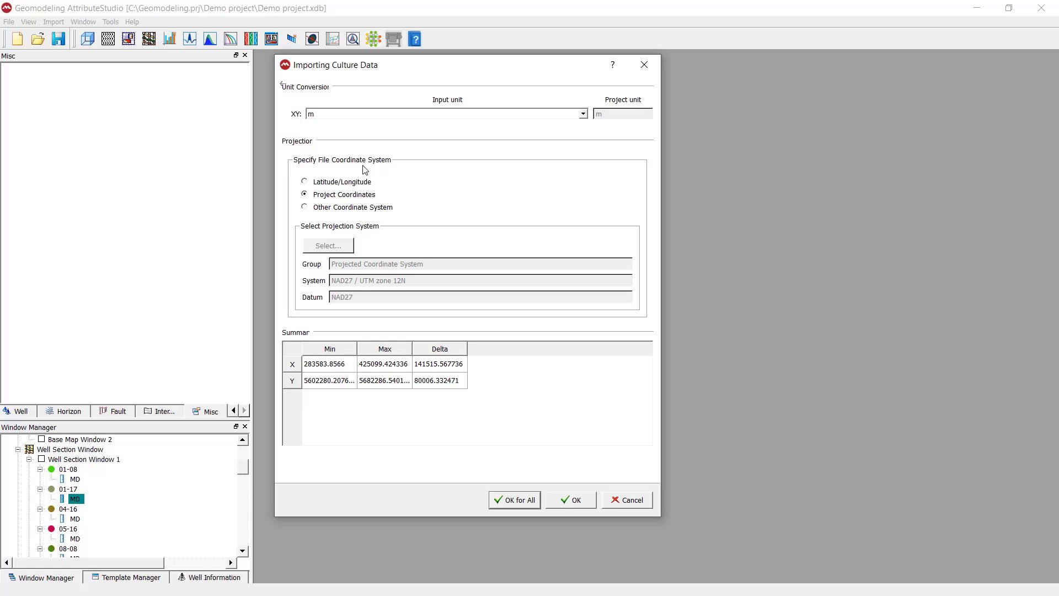
{"action": "left_click", "coordinate": [330, 208]}
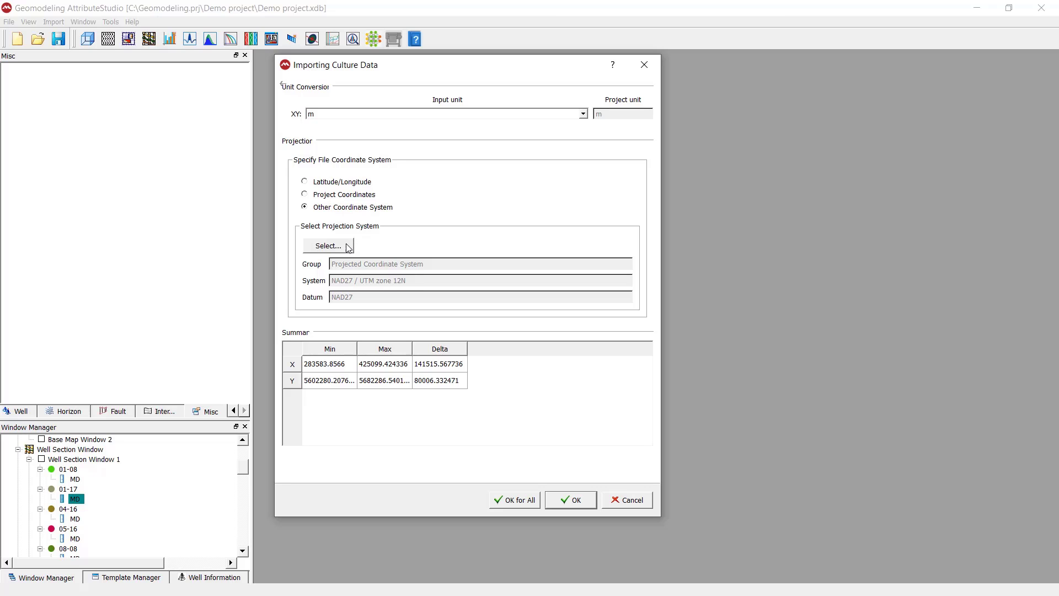
{"action": "left_click", "coordinate": [328, 246]}
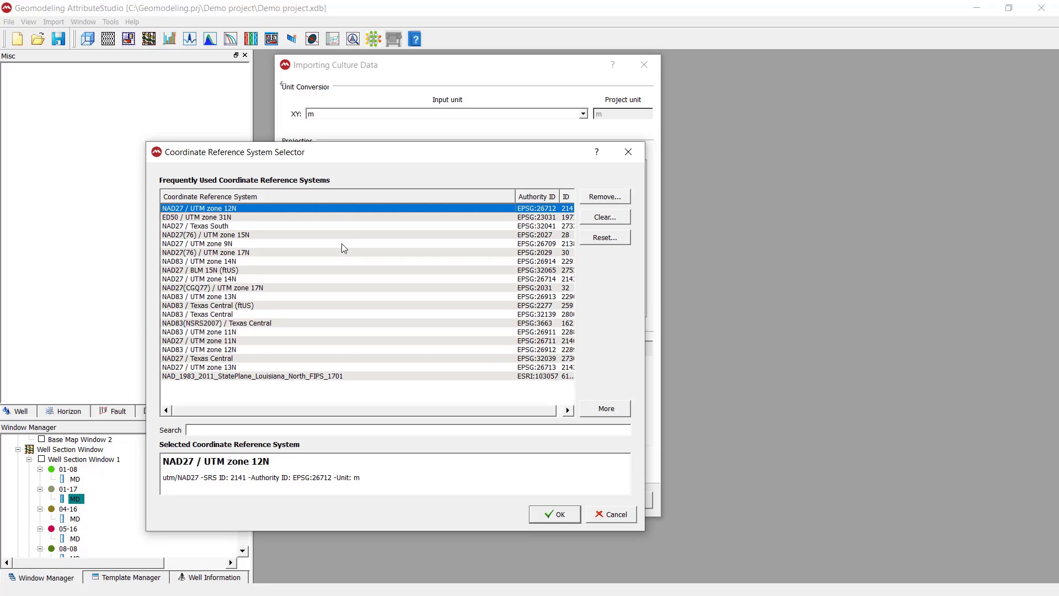
{"action": "left_click", "coordinate": [627, 152]}
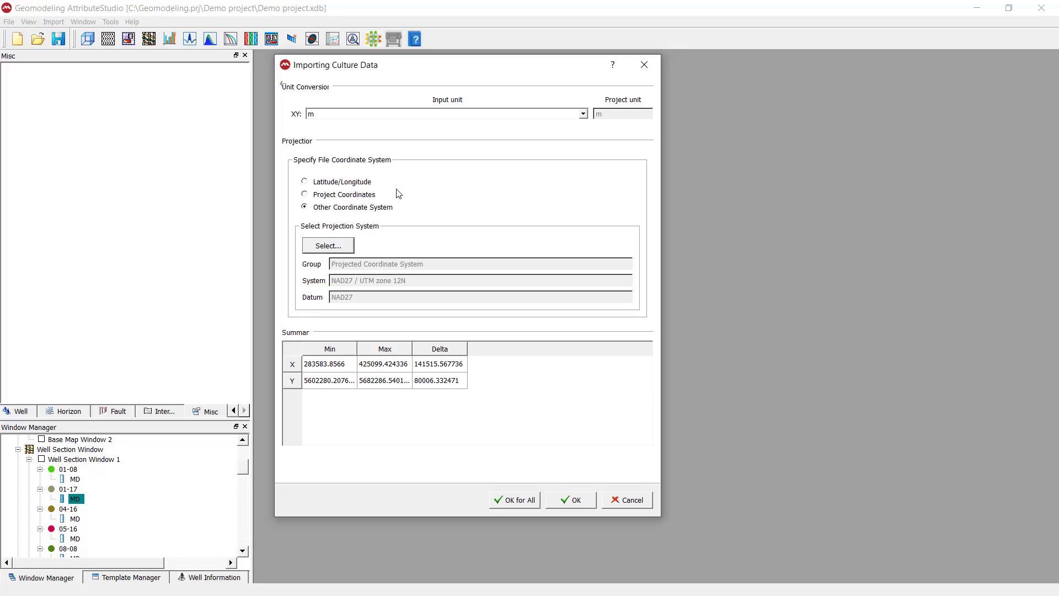
Set the file coordinate system to Project Coordinates and import all the selected shapefiles with these settings.
{"action": "left_click", "coordinate": [371, 197]}
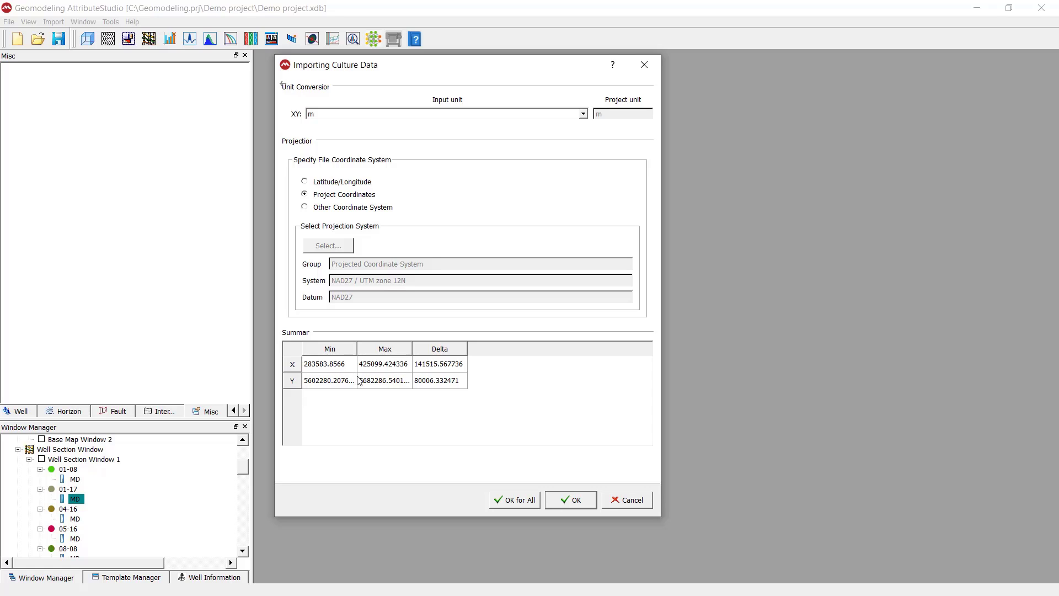
{"action": "left_click", "coordinate": [520, 503]}
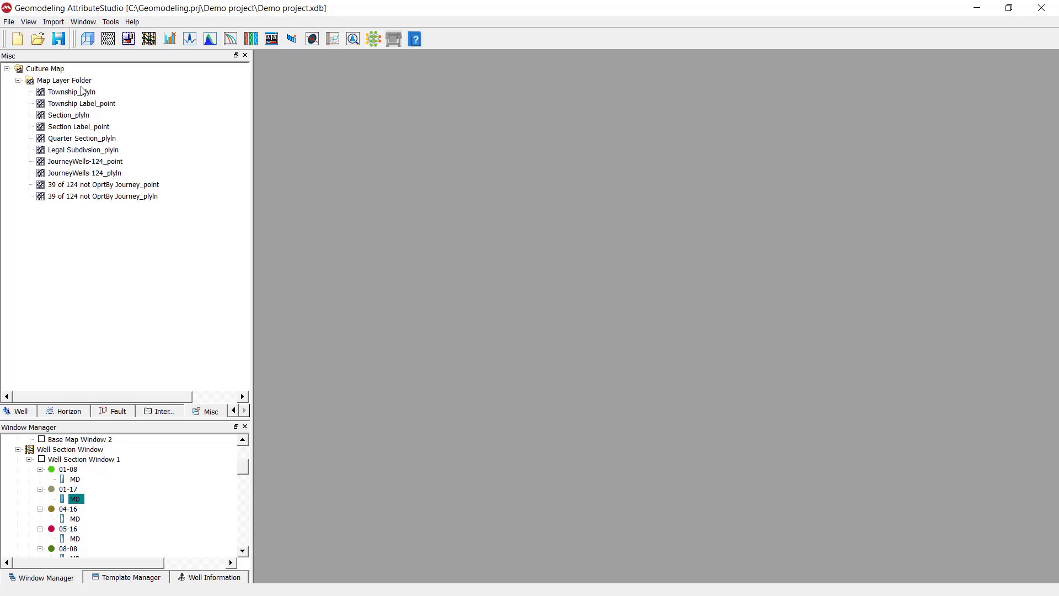
Create a new base map window and display every layer of the Map Layer Folder in it.
{"action": "left_click", "coordinate": [61, 81]}
{"action": "left_click", "coordinate": [128, 39]}
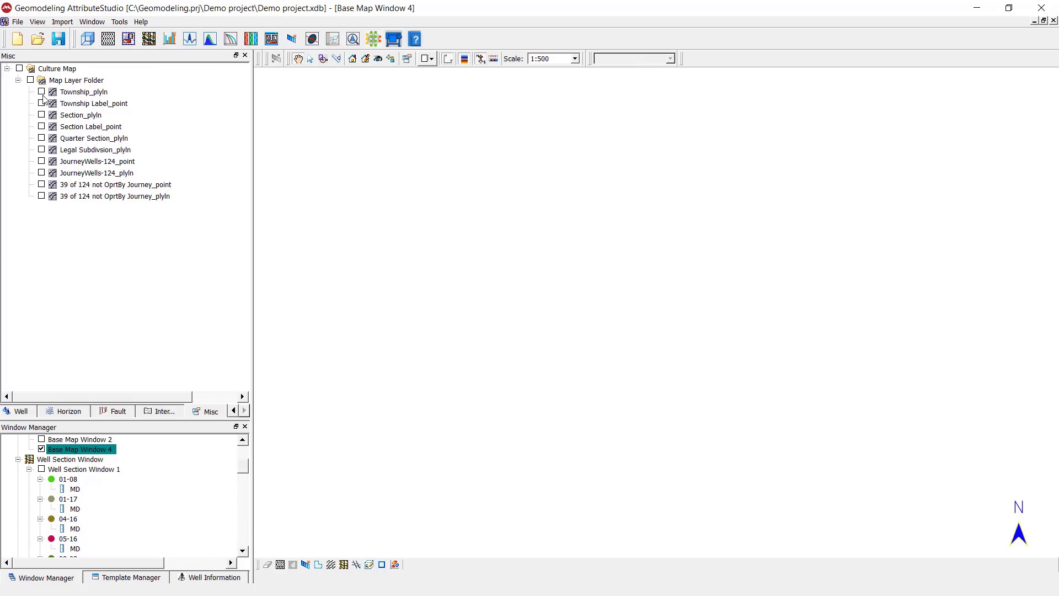
{"action": "left_click", "coordinate": [31, 82]}
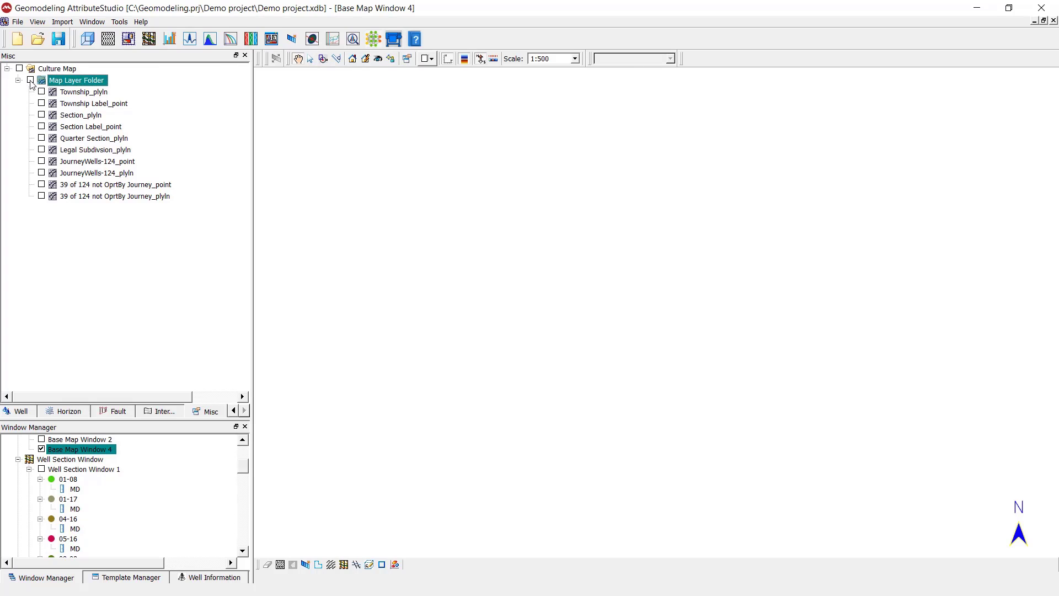
{"action": "left_click", "coordinate": [30, 80]}
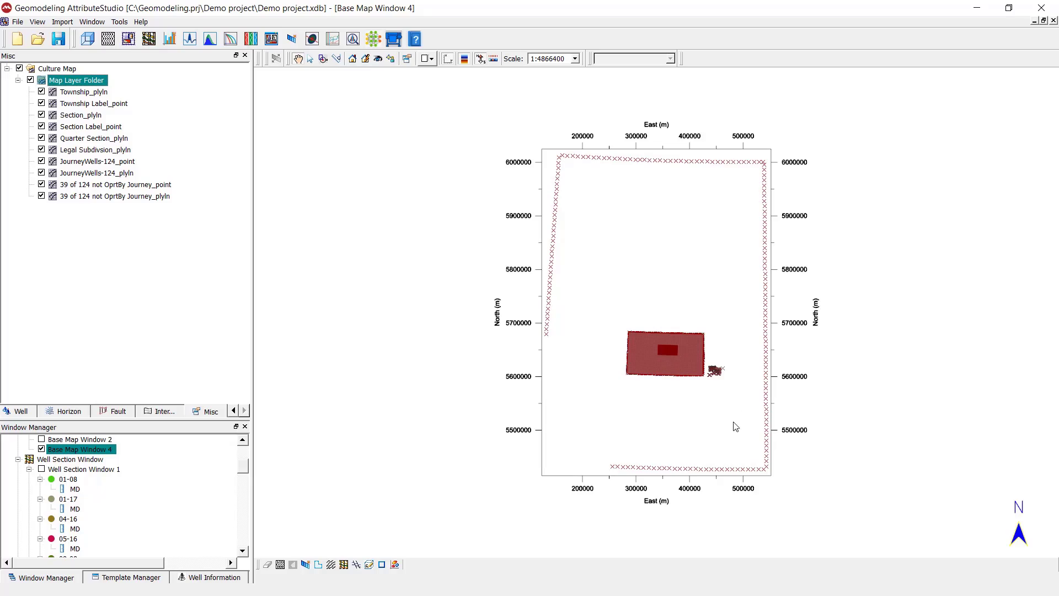
Examine the densely gridded area of the displayed culture layers up close in the base map.
{"action": "scroll", "coordinate": [722, 403], "scroll_direction": "up", "scroll_amount": 3}
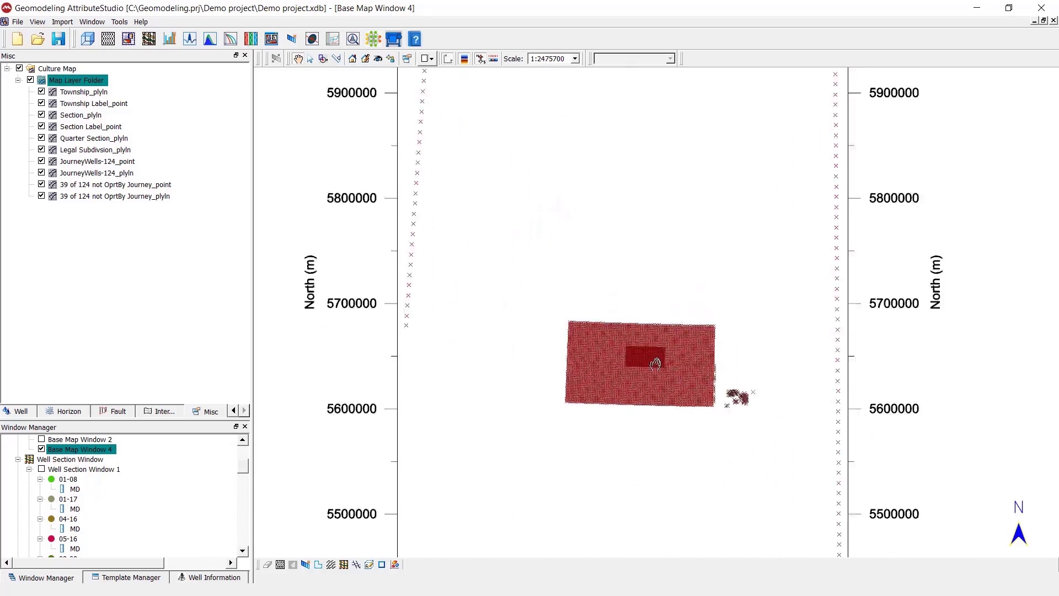
{"action": "scroll", "coordinate": [646, 375], "scroll_direction": "up", "scroll_amount": 5}
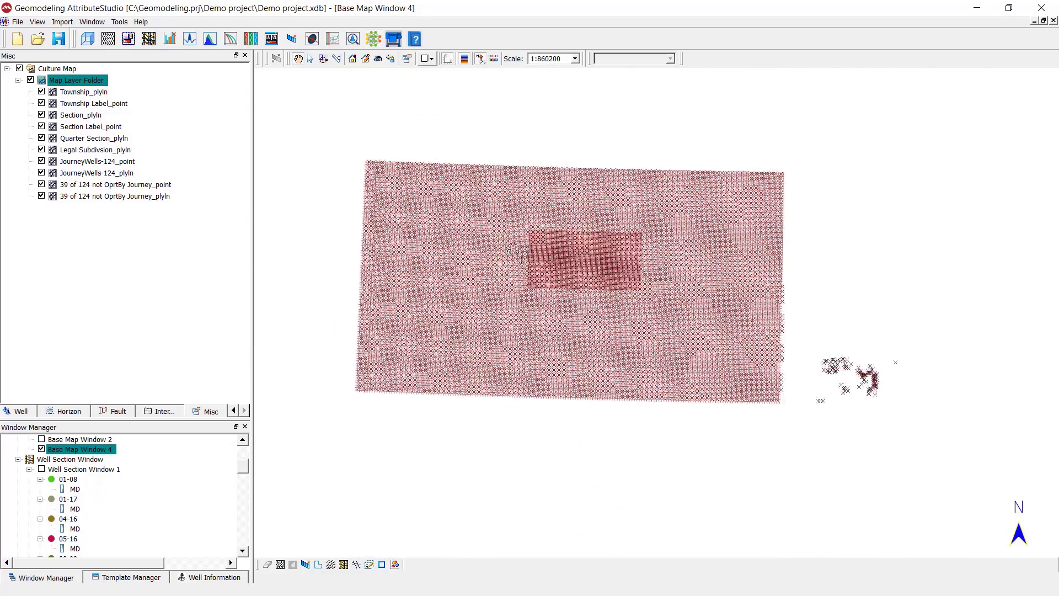
{"action": "scroll", "coordinate": [528, 251], "scroll_direction": "up", "scroll_amount": 5}
{"action": "left_click_drag", "start_coordinate": [528, 251], "coordinate": [709, 457]}
{"action": "scroll", "coordinate": [584, 362], "scroll_direction": "up", "scroll_amount": 2}
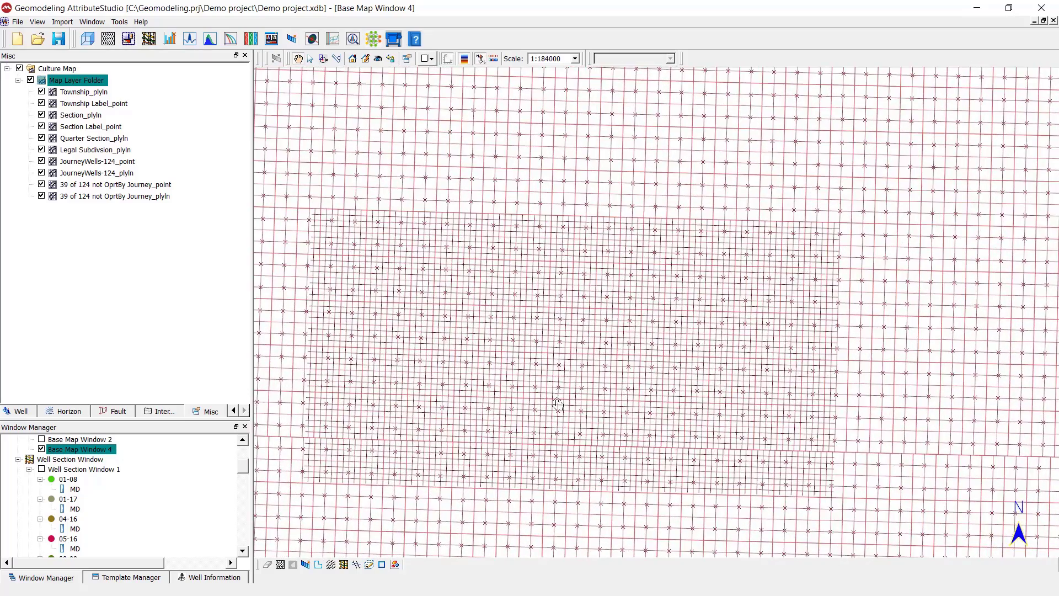
{"action": "left_click_drag", "start_coordinate": [559, 404], "coordinate": [593, 355]}
{"action": "left_click", "coordinate": [147, 123]}
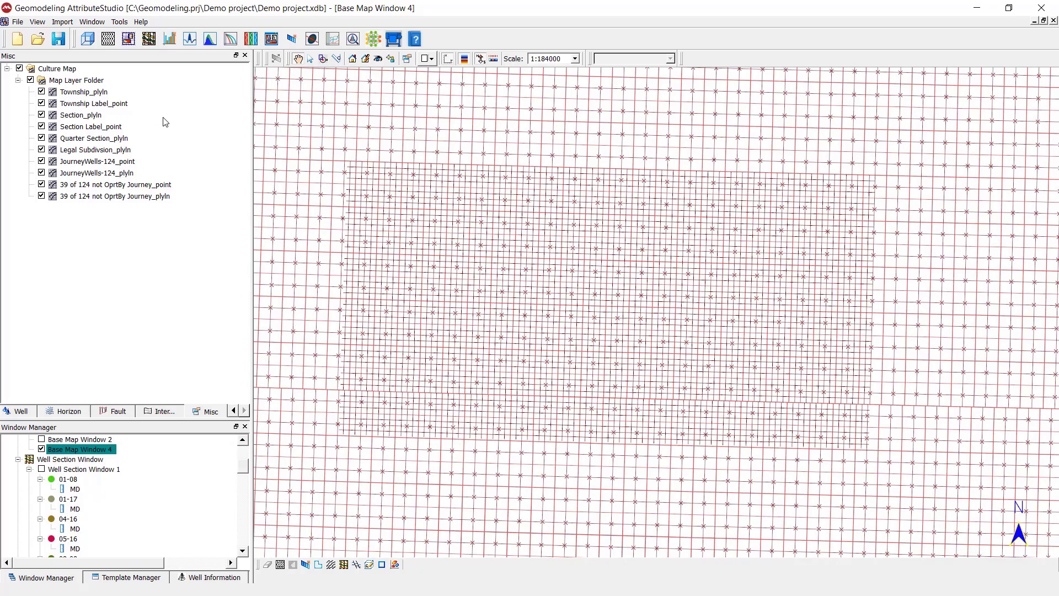
Set the Township_plyln layer's lines to bright green with a line size of 3.
{"action": "left_click", "coordinate": [102, 93]}
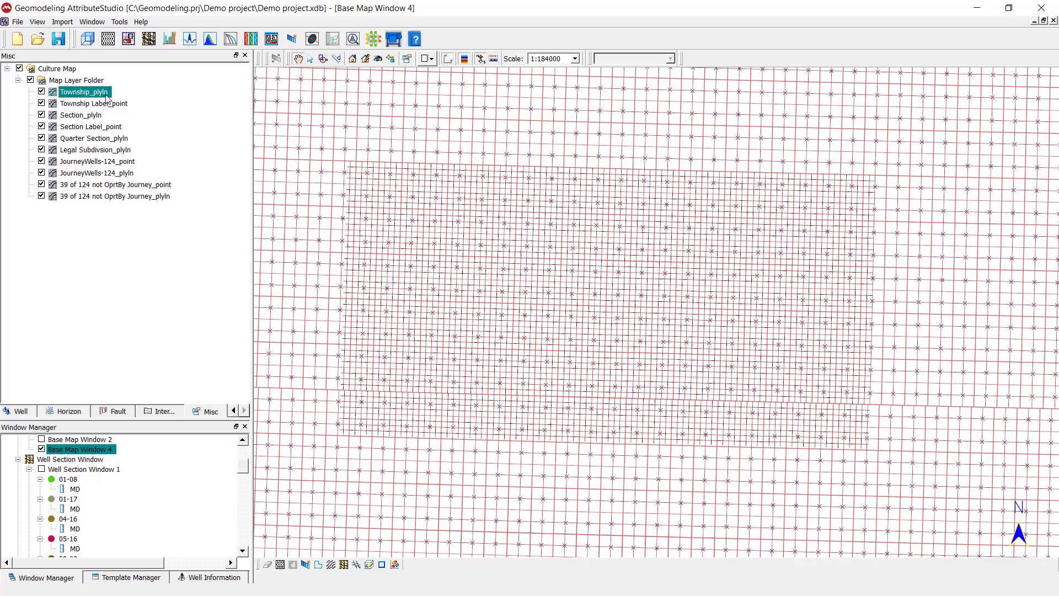
{"action": "double_click", "coordinate": [106, 95]}
{"action": "left_click_drag", "start_coordinate": [237, 130], "coordinate": [88, 122]}
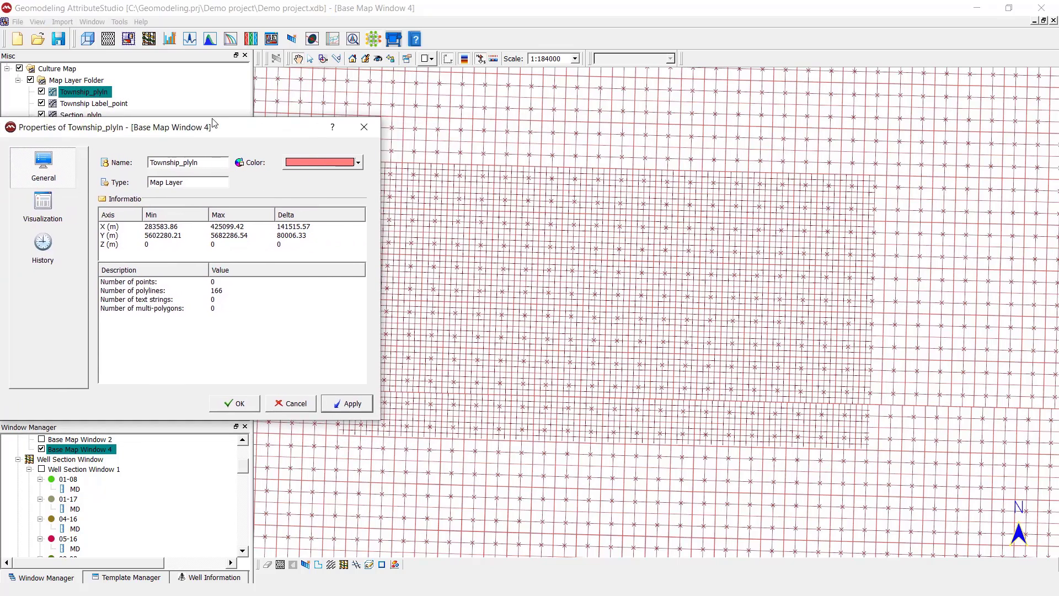
{"action": "left_click", "coordinate": [72, 196]}
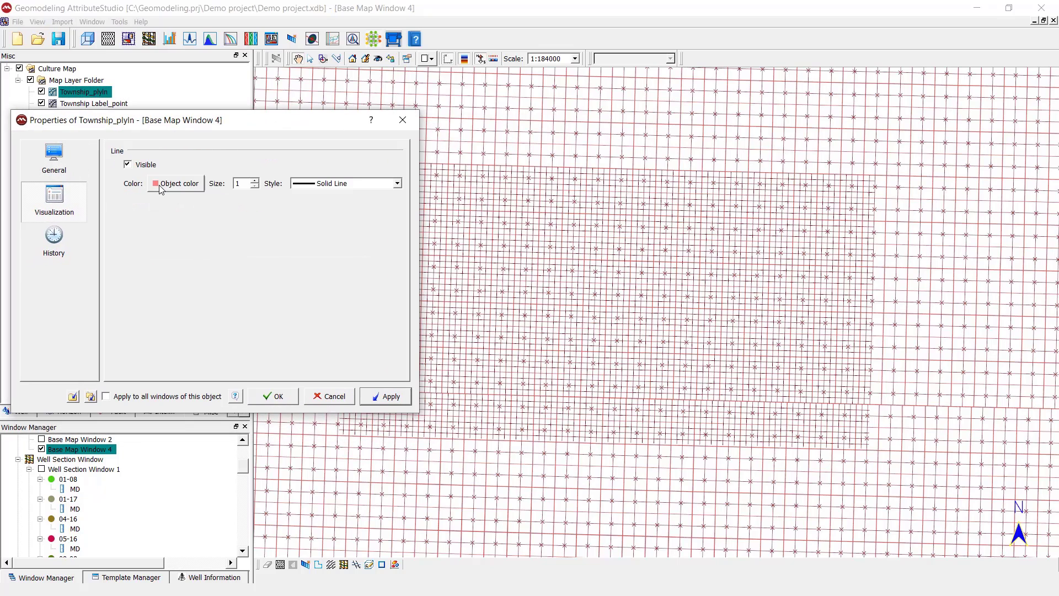
{"action": "left_click", "coordinate": [186, 188]}
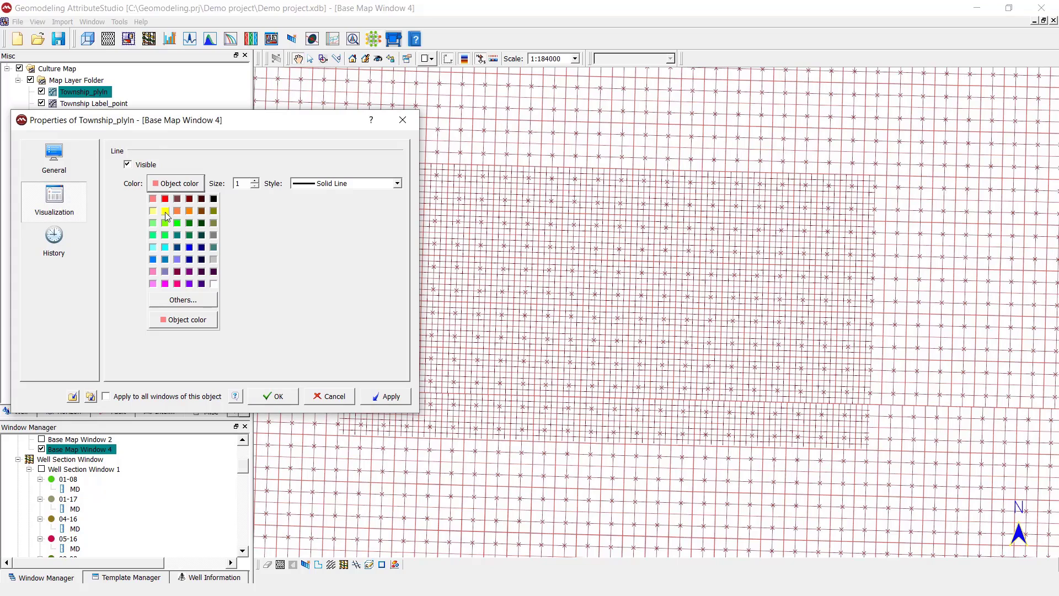
{"action": "left_click", "coordinate": [177, 223]}
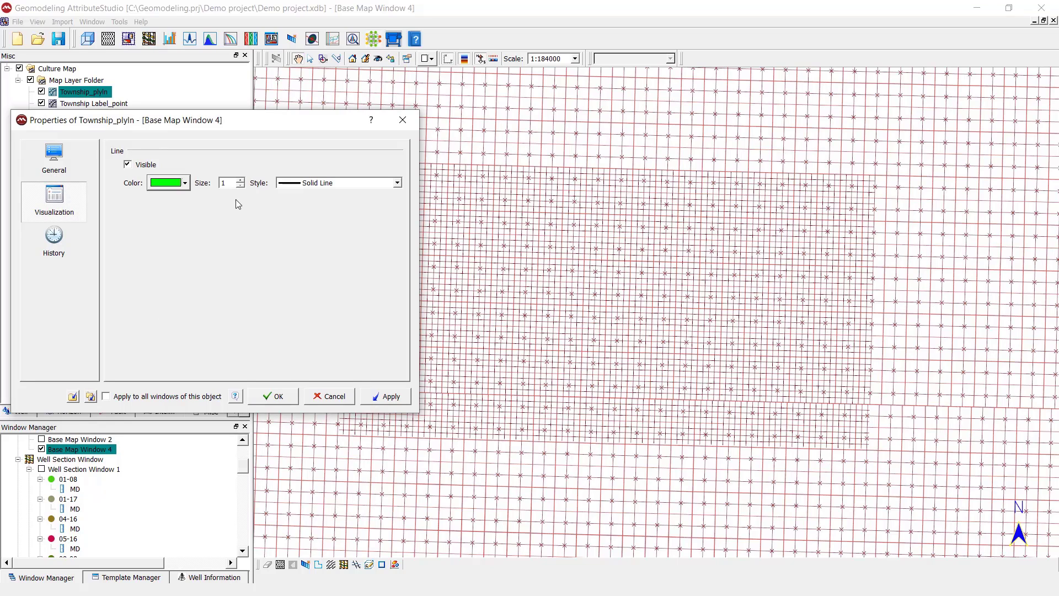
{"action": "left_click", "coordinate": [395, 395]}
{"action": "left_click", "coordinate": [241, 181]}
{"action": "left_click", "coordinate": [386, 396]}
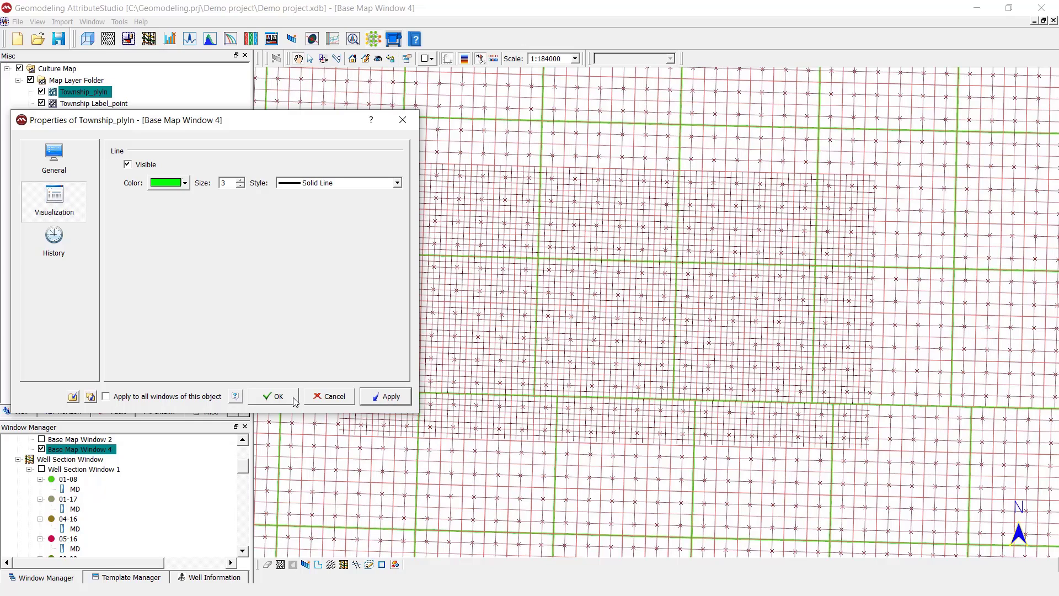
{"action": "left_click", "coordinate": [292, 401]}
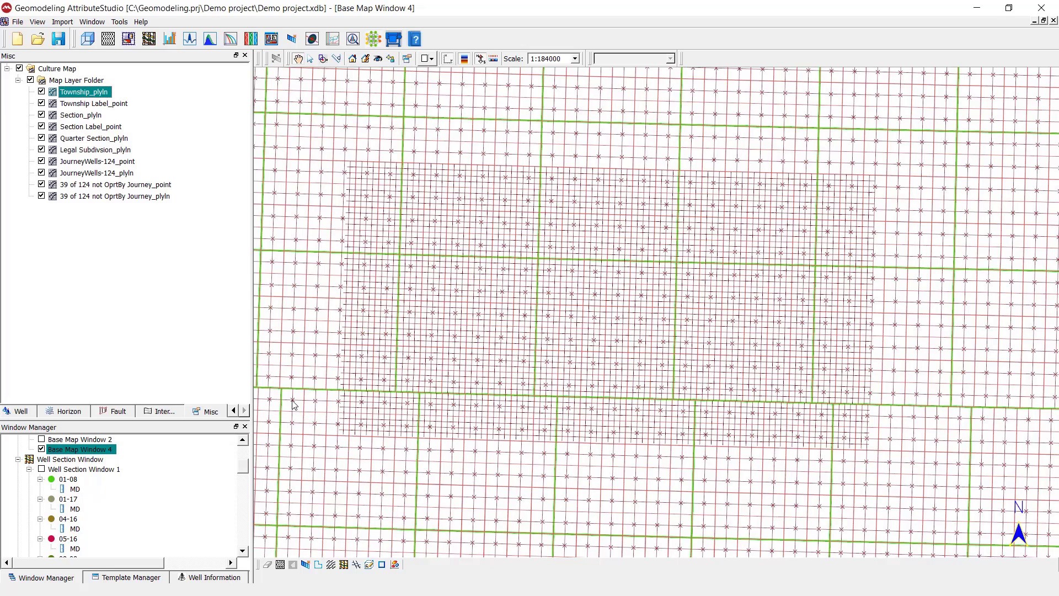
Change the line color of the Section_plyln layer to orange.
{"action": "double_click", "coordinate": [91, 116]}
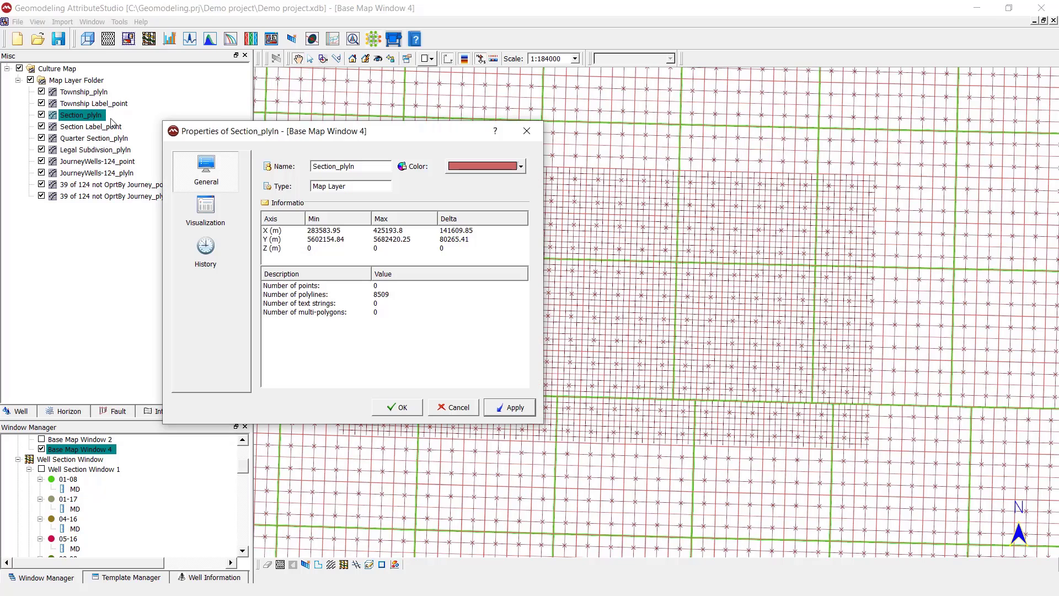
{"action": "left_click_drag", "start_coordinate": [290, 122], "coordinate": [141, 116]}
{"action": "left_click", "coordinate": [65, 213]}
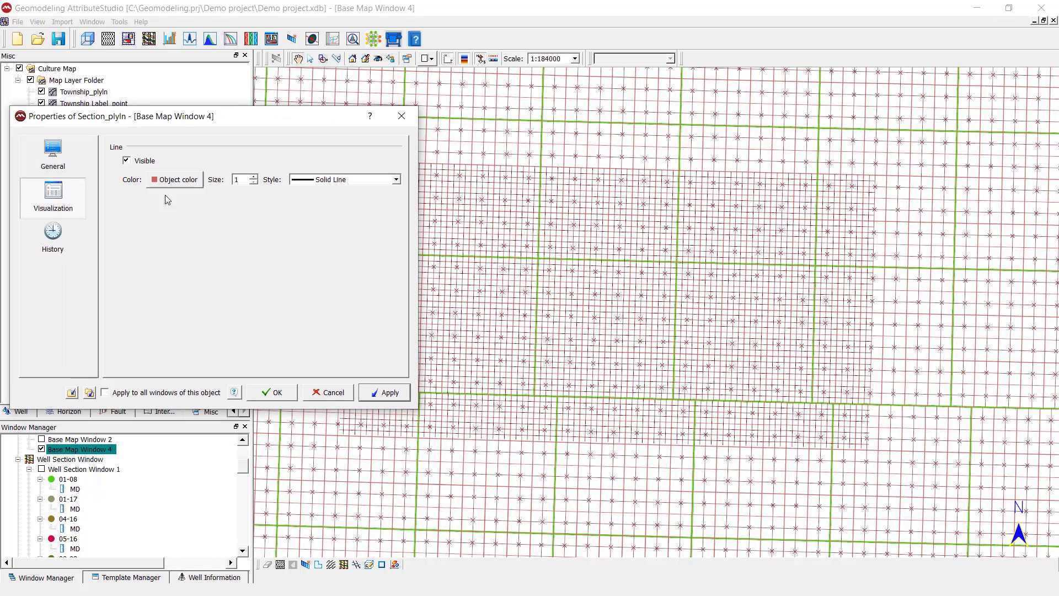
{"action": "left_click", "coordinate": [175, 180]}
{"action": "left_click", "coordinate": [188, 208]}
{"action": "left_click", "coordinate": [383, 392]}
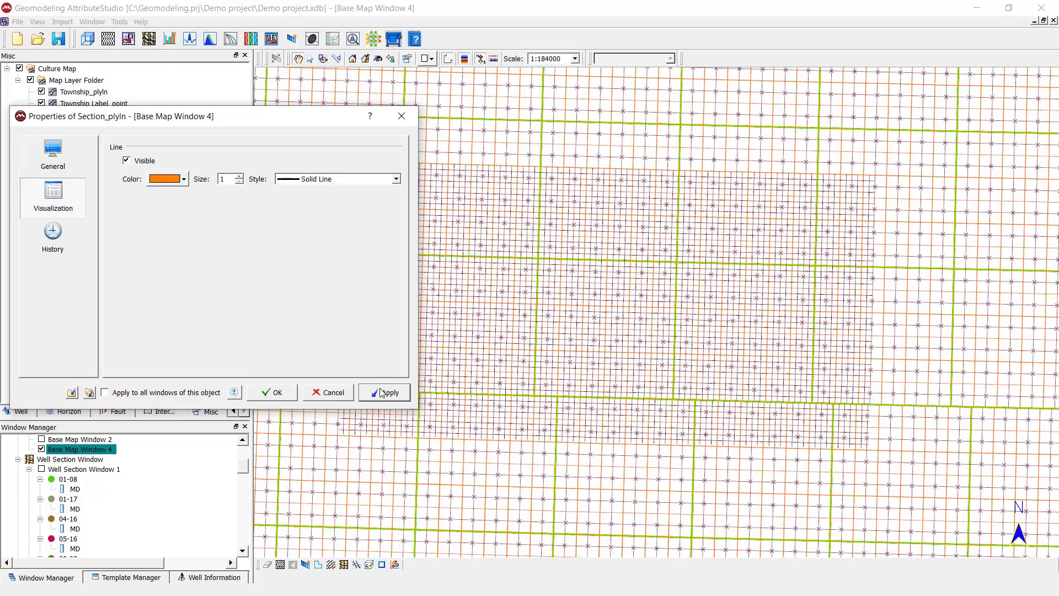
{"action": "left_click", "coordinate": [273, 392]}
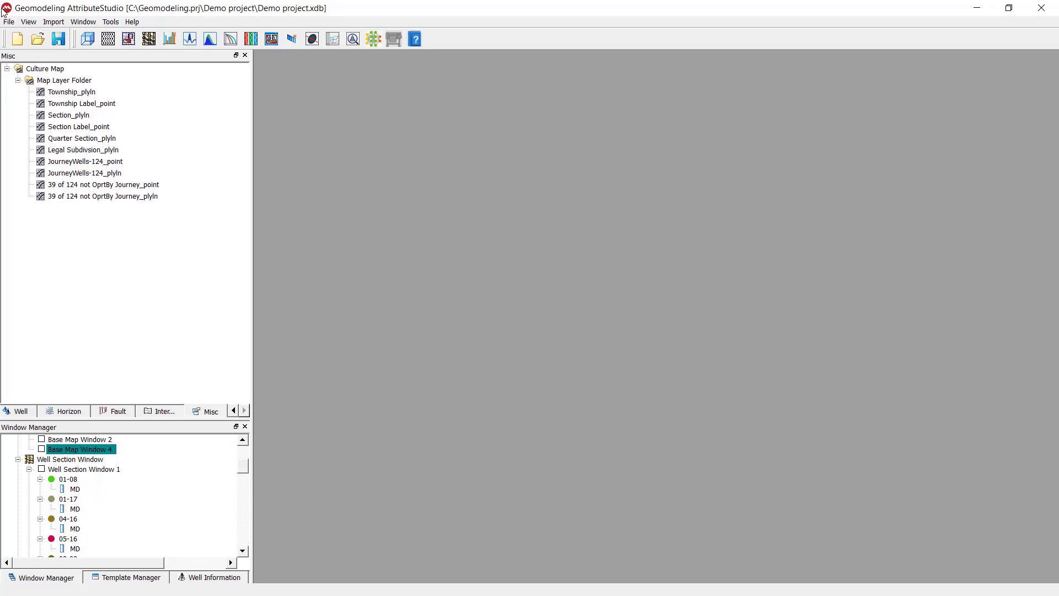
Import the AutoCAD DXF culture file section grid.DXF from the Culture folder, using project coordinates.
{"action": "left_click", "coordinate": [55, 23]}
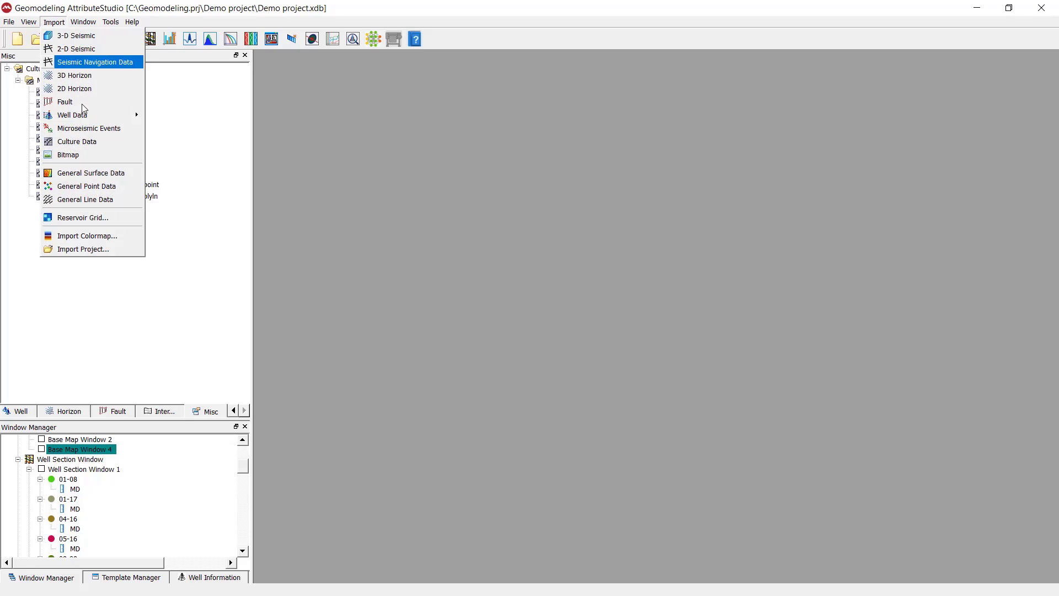
{"action": "left_click", "coordinate": [86, 141]}
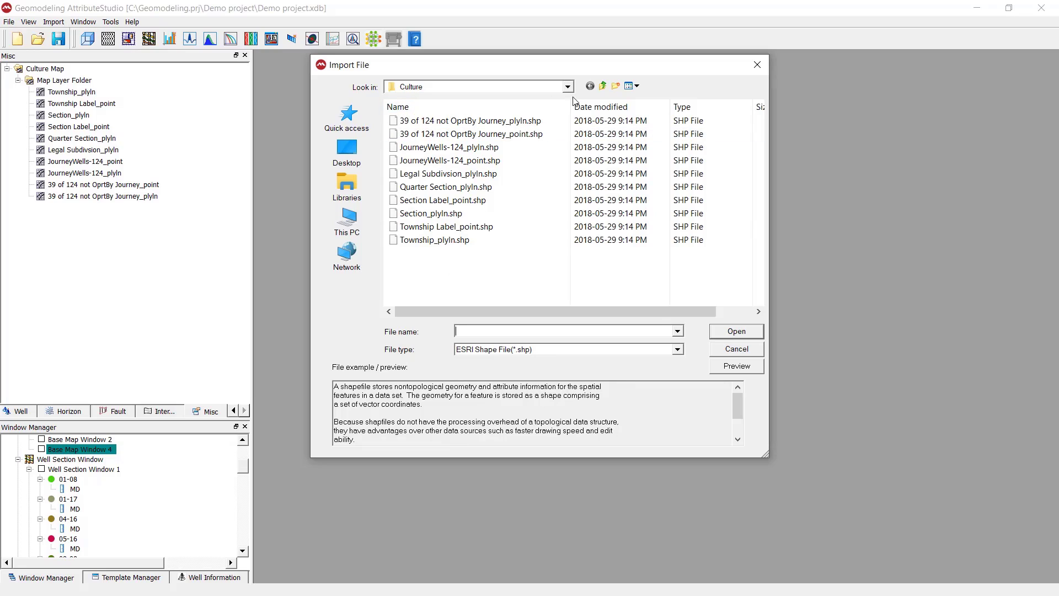
{"action": "left_click", "coordinate": [545, 353]}
{"action": "left_click", "coordinate": [524, 363]}
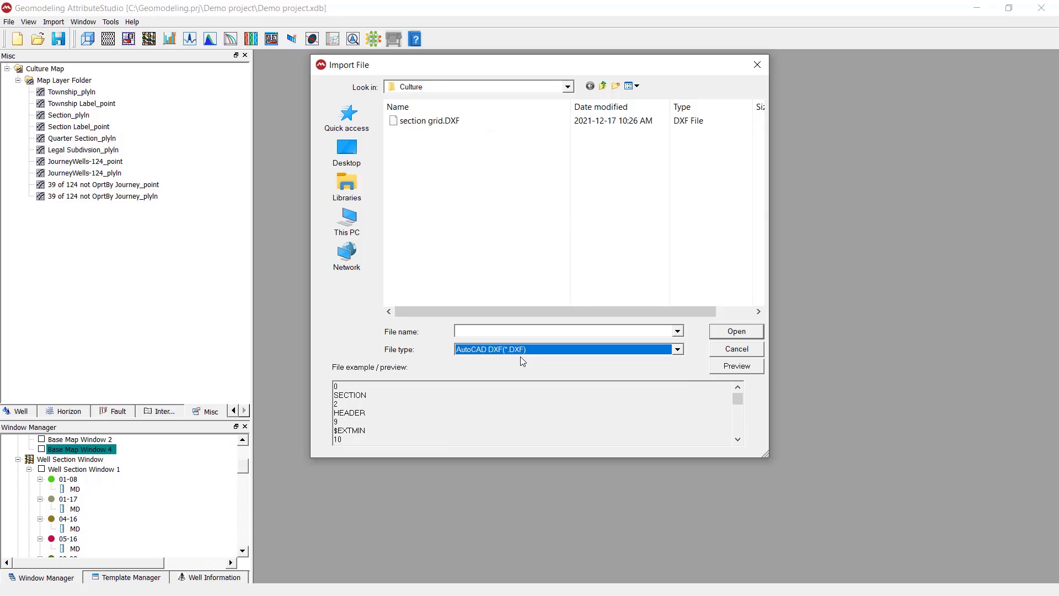
{"action": "left_click", "coordinate": [453, 123]}
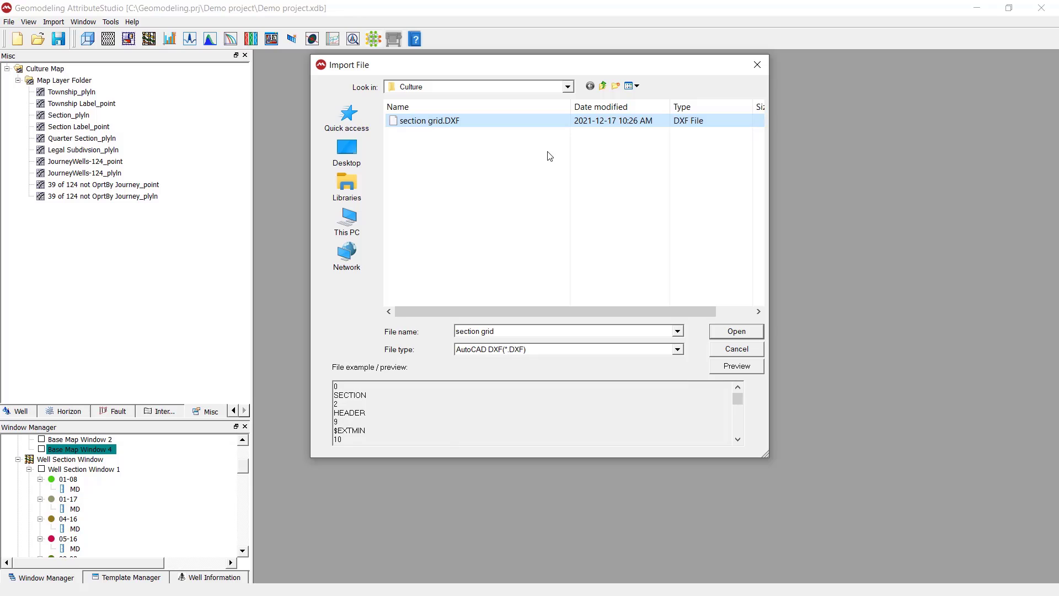
{"action": "left_click", "coordinate": [727, 332]}
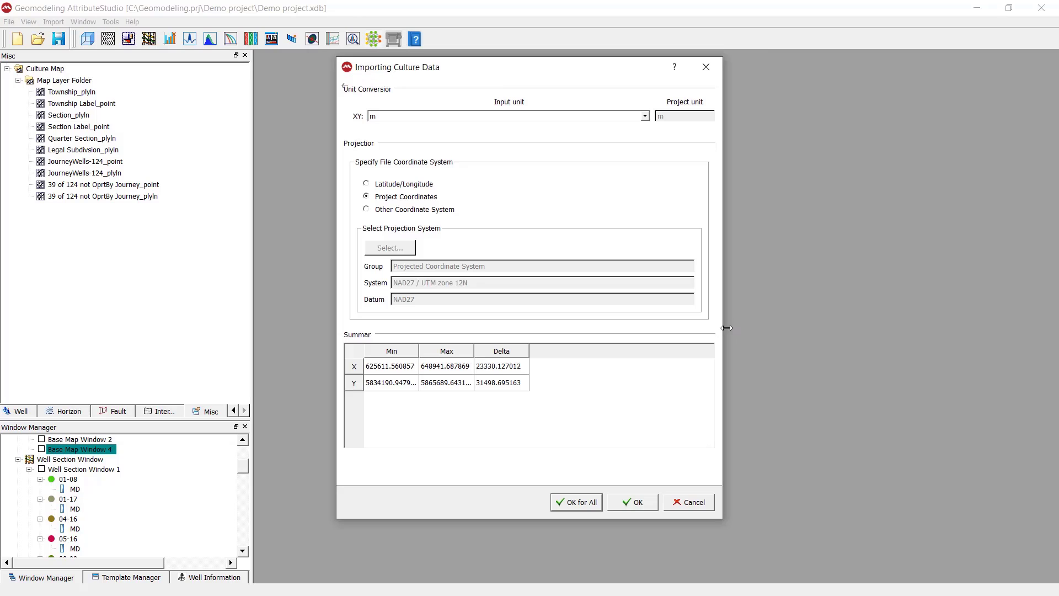
{"action": "left_click_drag", "start_coordinate": [513, 76], "coordinate": [453, 72]}
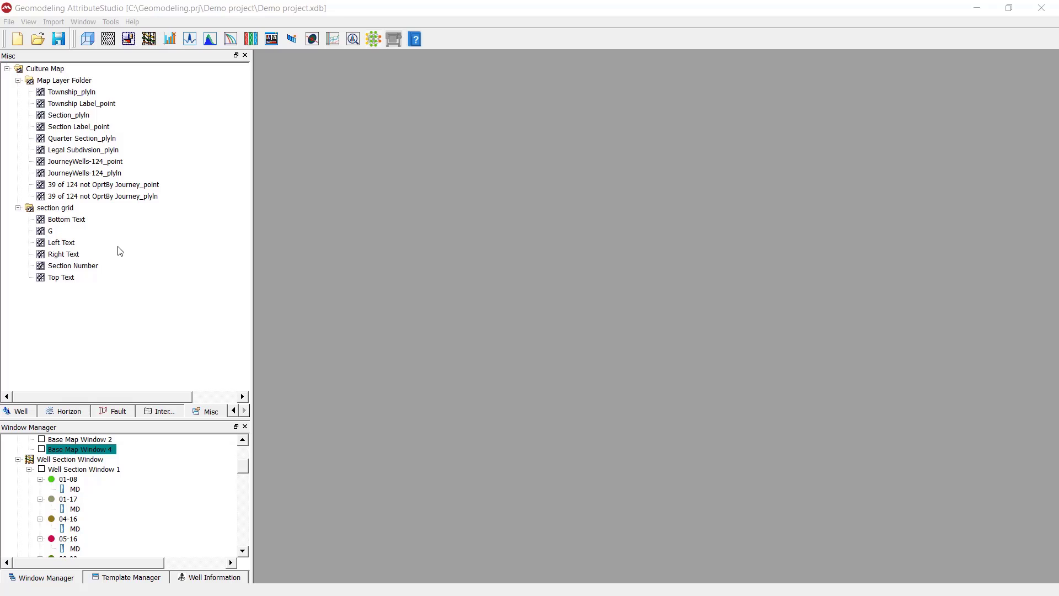
Create a new base map window and display all layers of the section grid culture folder in it.
{"action": "left_click", "coordinate": [61, 221]}
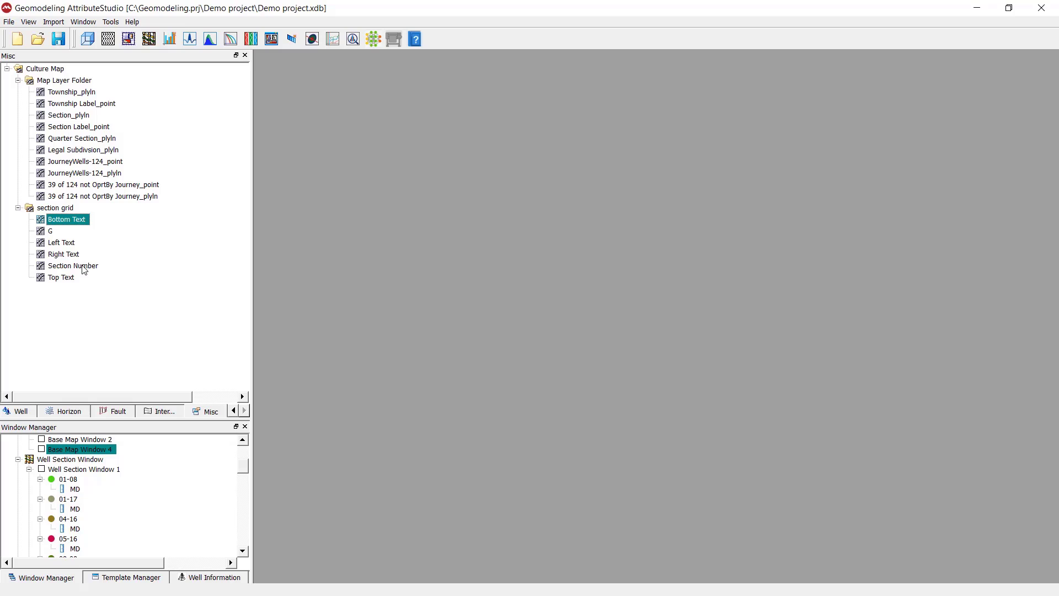
{"action": "left_click", "coordinate": [161, 248]}
{"action": "left_click", "coordinate": [129, 38]}
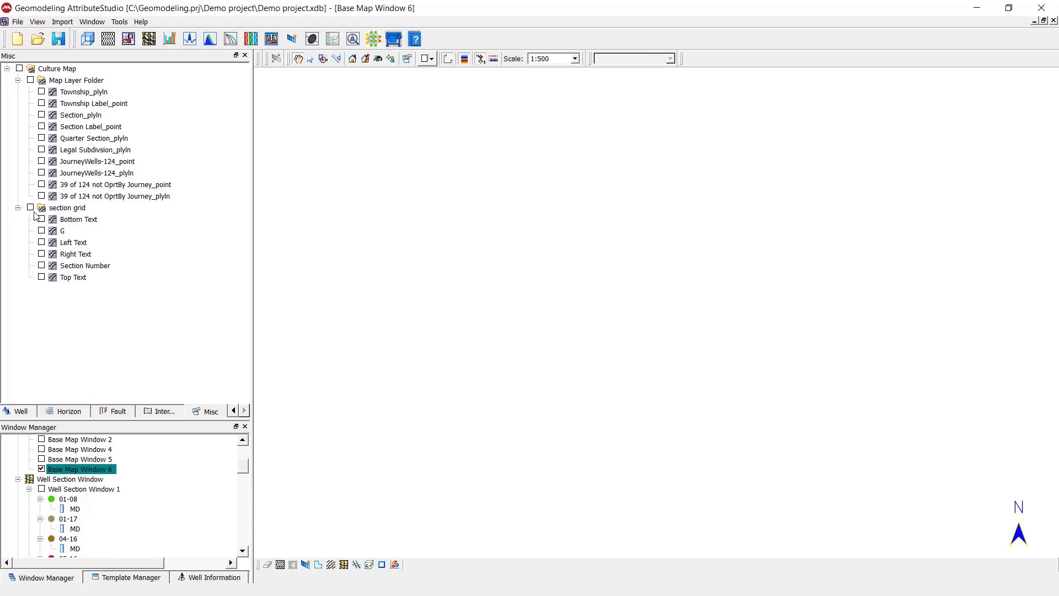
{"action": "left_click", "coordinate": [32, 209]}
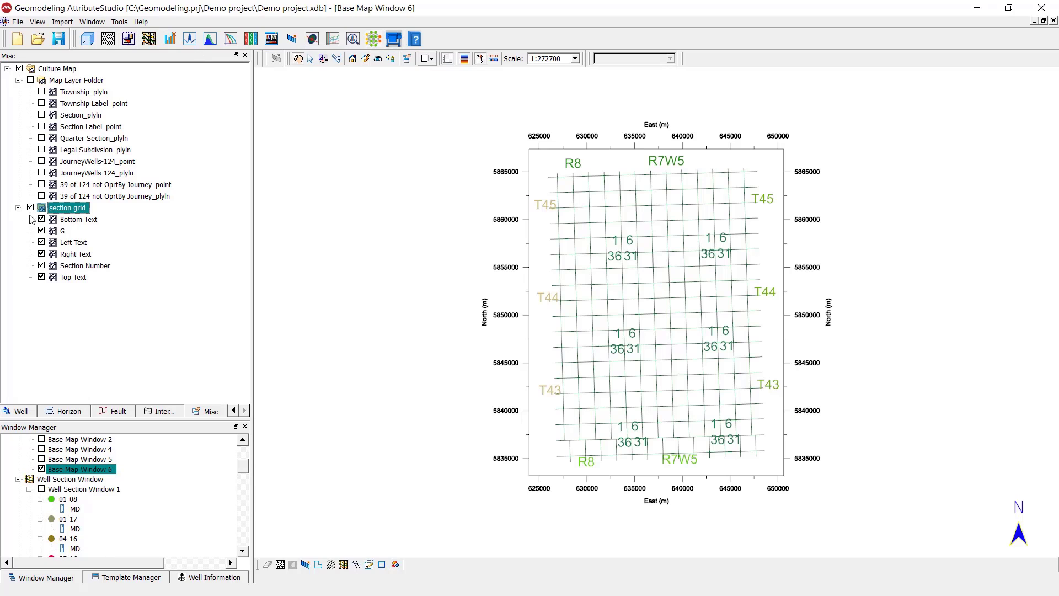
{"action": "left_click", "coordinate": [183, 261]}
Hide the Bottom Text, Top Text, Left Text and Right Text layers of the section grid in the base map.
{"action": "left_click", "coordinate": [71, 223]}
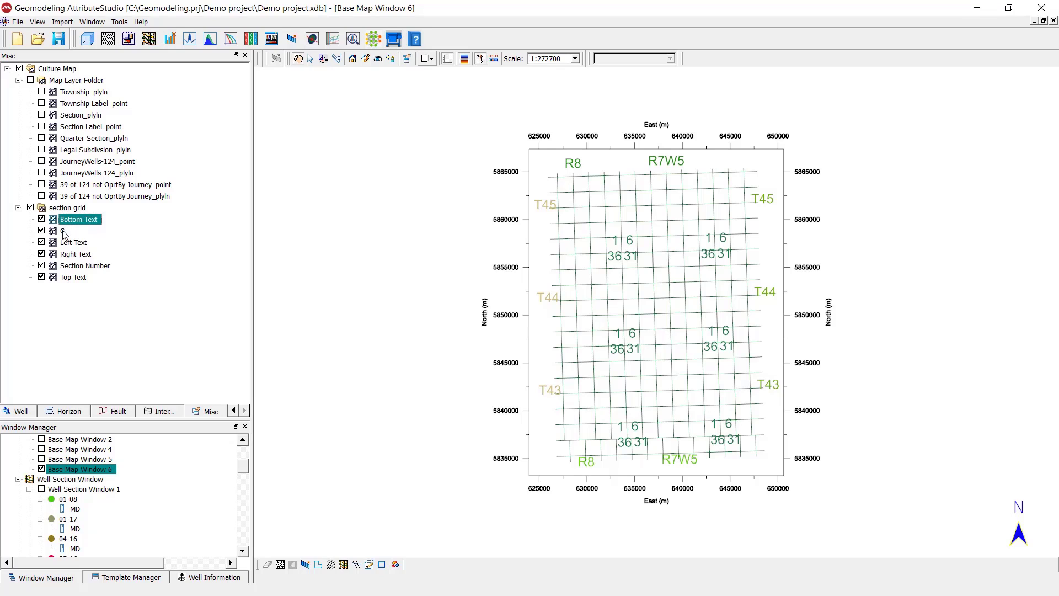
{"action": "left_click", "coordinate": [42, 220]}
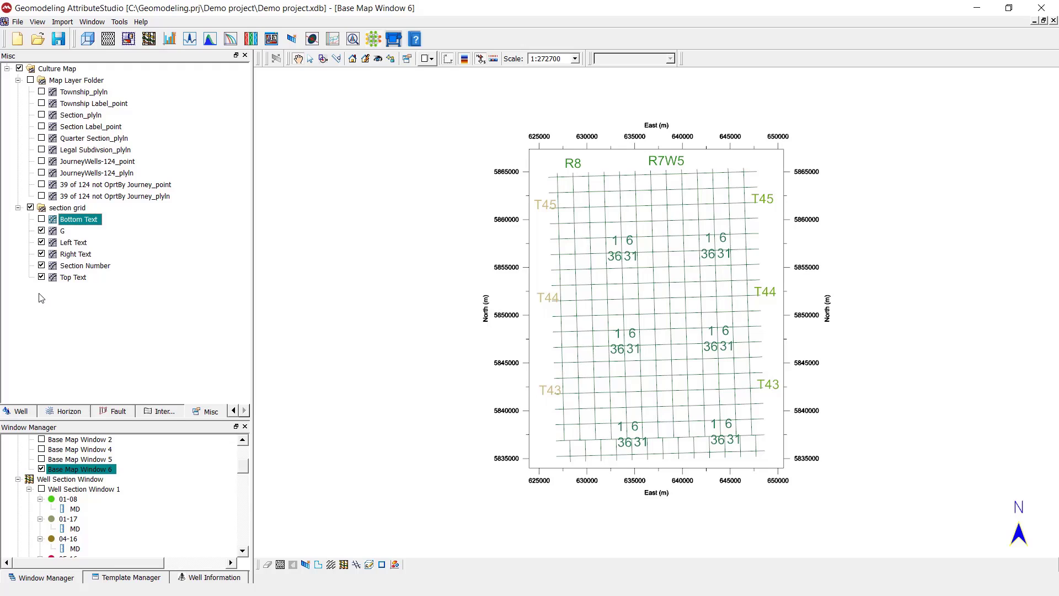
{"action": "left_click", "coordinate": [42, 277]}
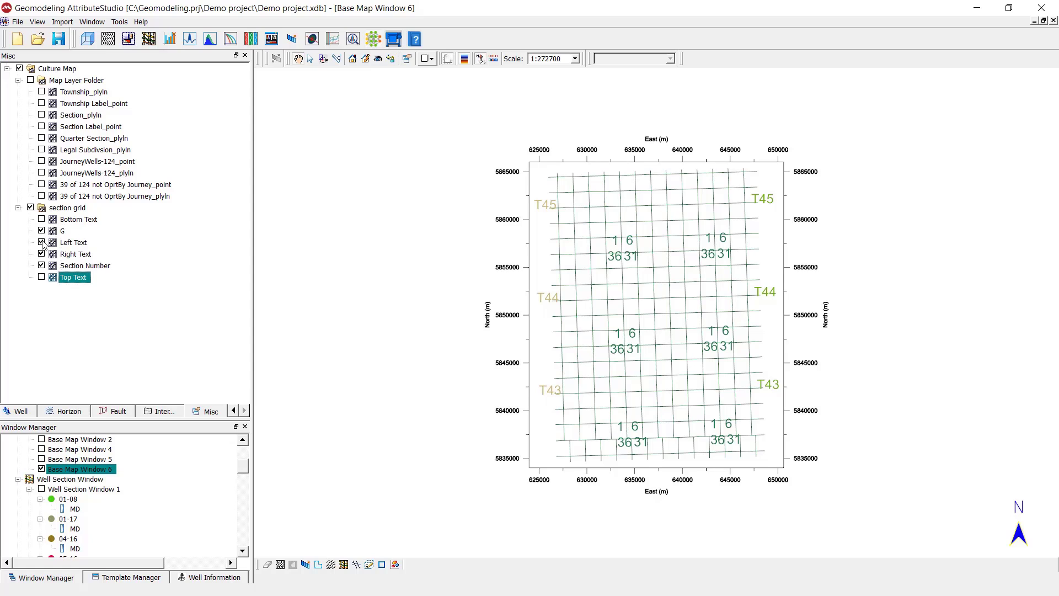
{"action": "left_click", "coordinate": [42, 243]}
{"action": "left_click", "coordinate": [41, 254]}
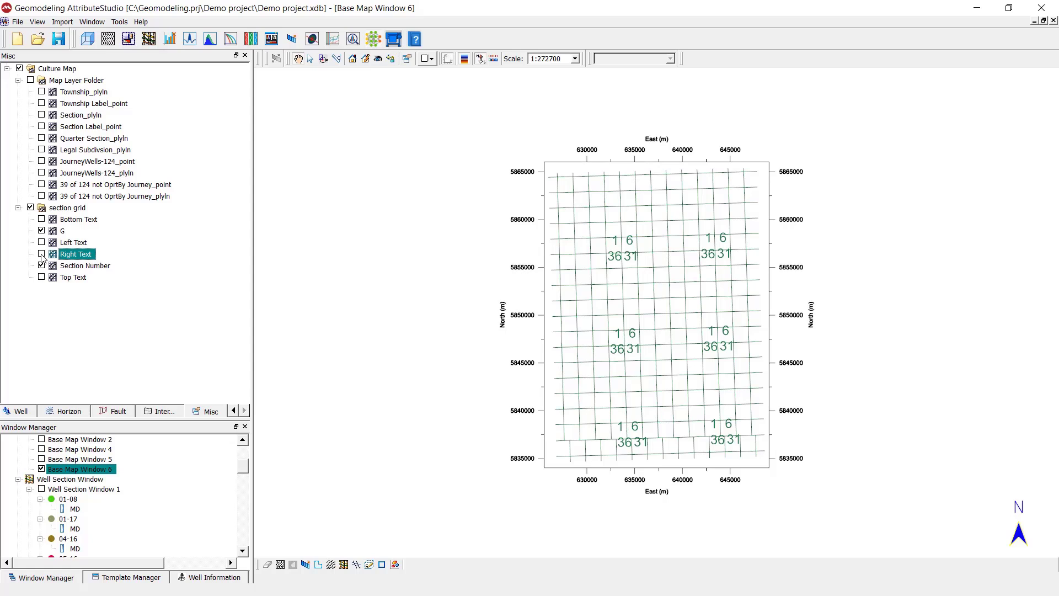
{"action": "left_click", "coordinate": [87, 221]}
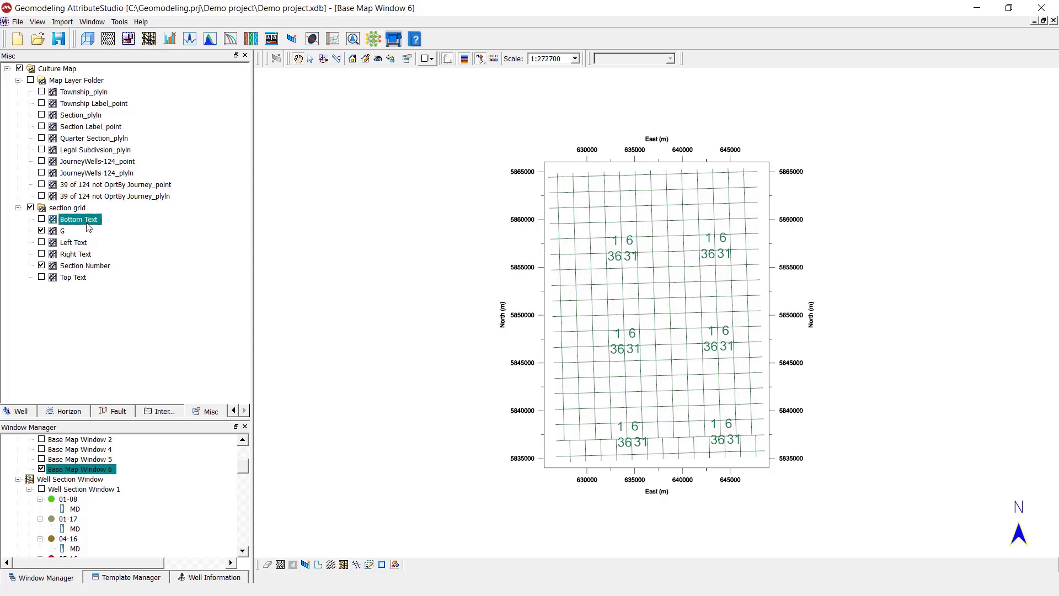
{"action": "left_click", "coordinate": [118, 237]}
Change the text color of the section grid's Section Number layer to red.
{"action": "left_click", "coordinate": [42, 266]}
{"action": "left_click", "coordinate": [42, 266]}
{"action": "left_click", "coordinate": [125, 239]}
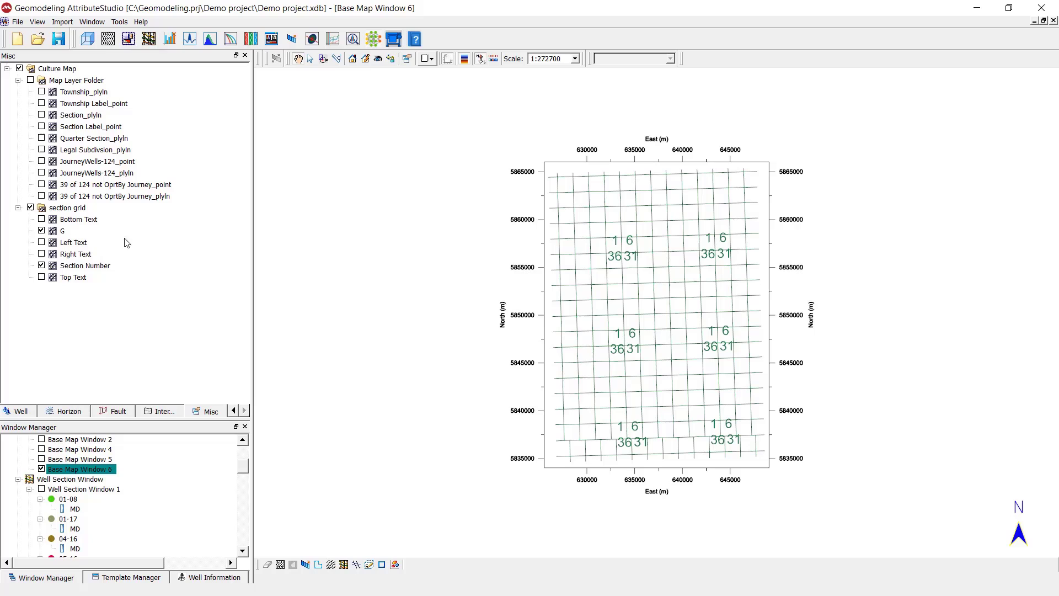
{"action": "double_click", "coordinate": [96, 271]}
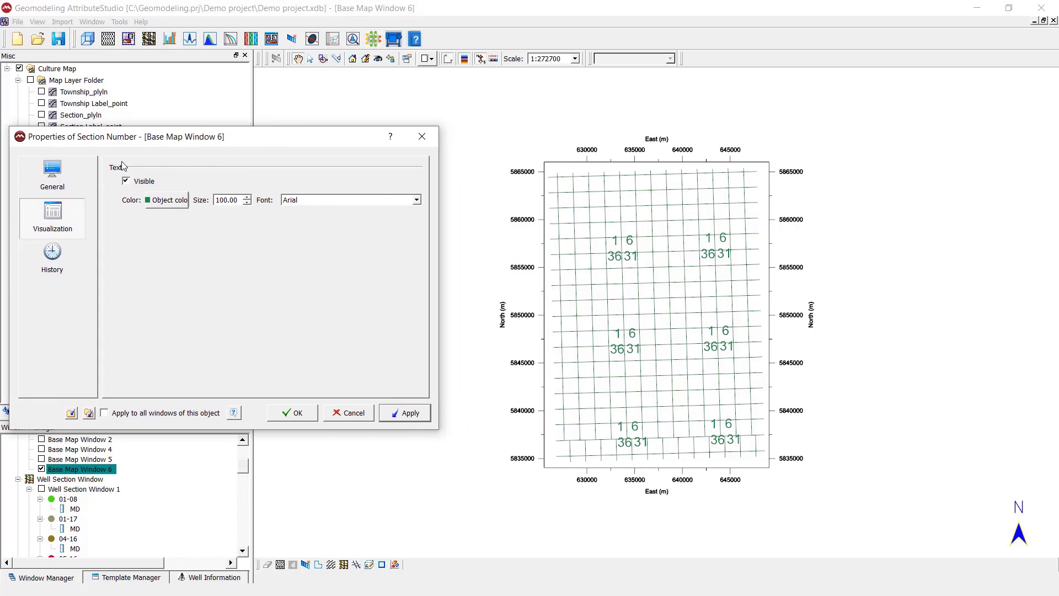
{"action": "left_click", "coordinate": [167, 200]}
{"action": "left_click", "coordinate": [154, 238]}
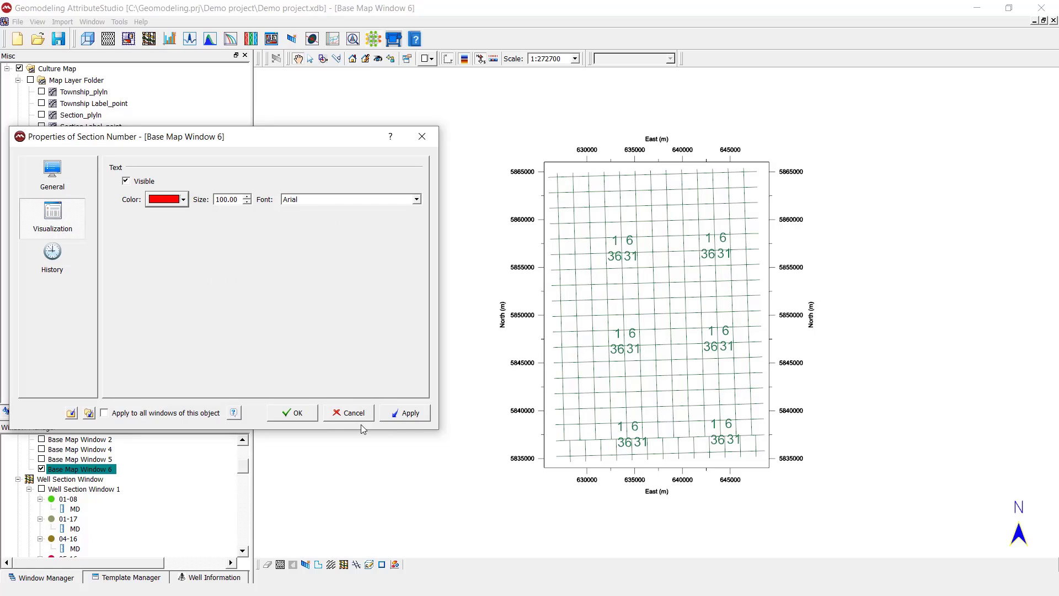
{"action": "left_click", "coordinate": [298, 413]}
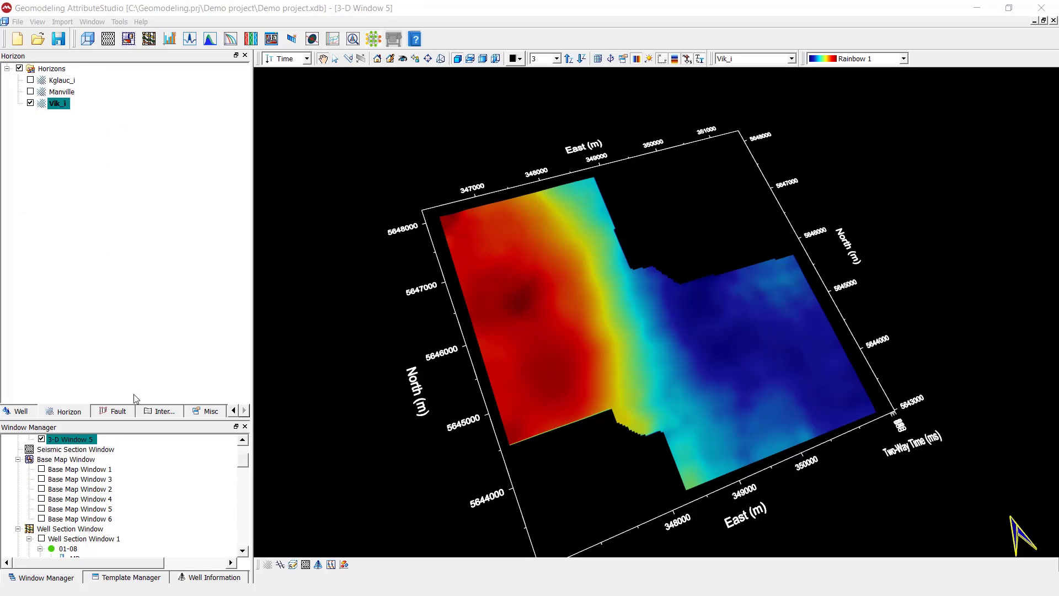
Display the Township_plyln culture layer on the Vik_i horizon surface in the 3-D window.
{"action": "left_click", "coordinate": [212, 411]}
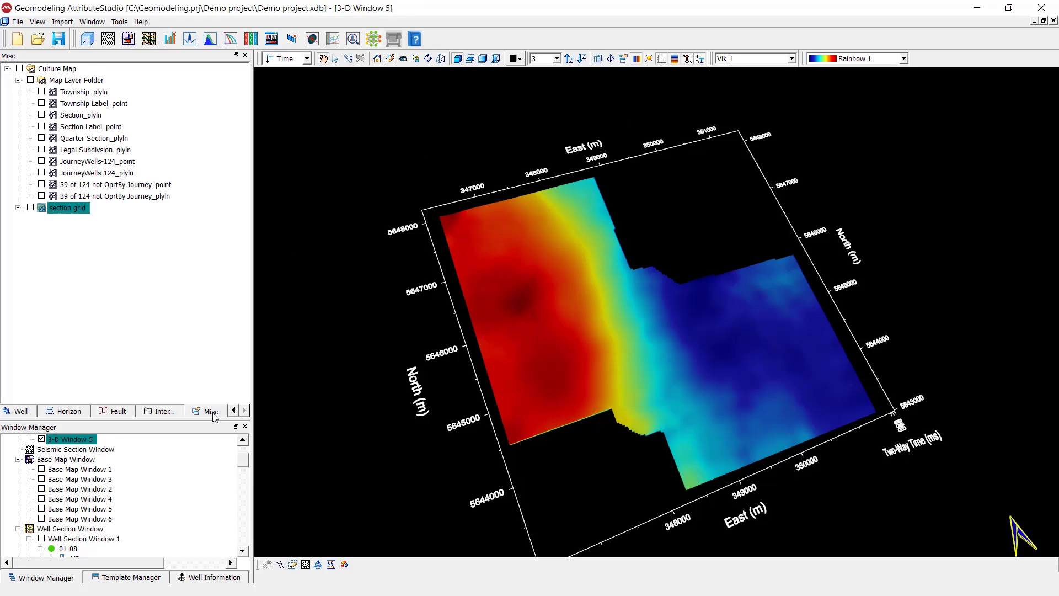
{"action": "left_click", "coordinate": [186, 227]}
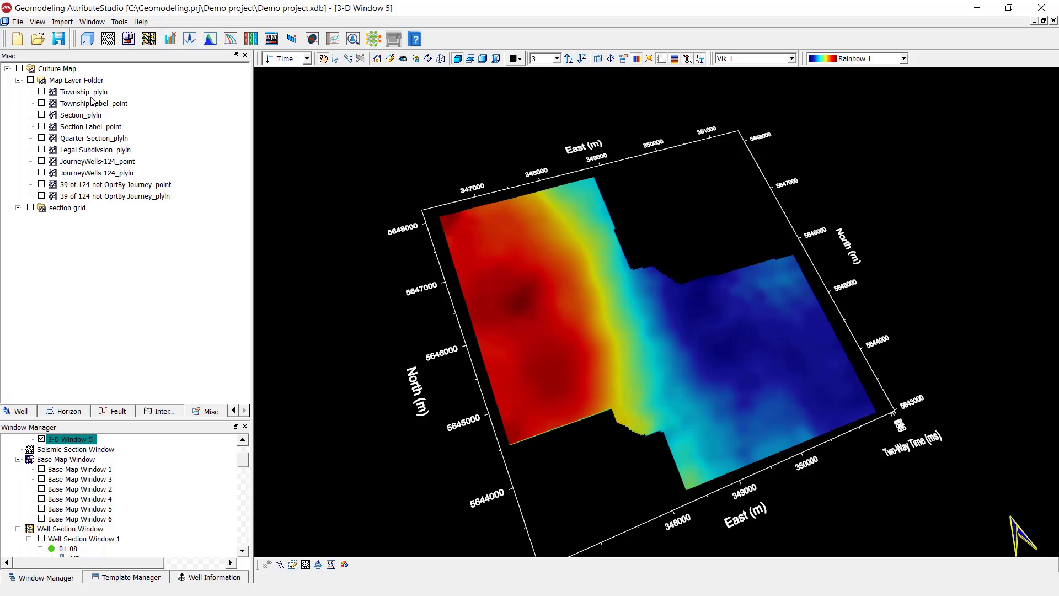
{"action": "left_click_drag", "start_coordinate": [561, 283], "coordinate": [508, 275]}
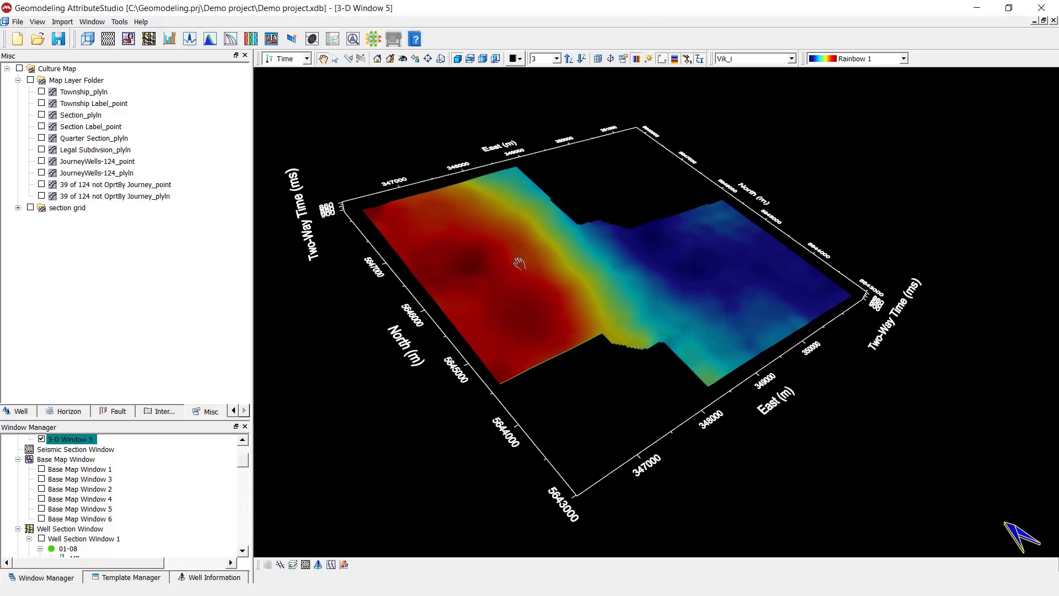
{"action": "double_click", "coordinate": [519, 264]}
{"action": "left_click", "coordinate": [105, 111]}
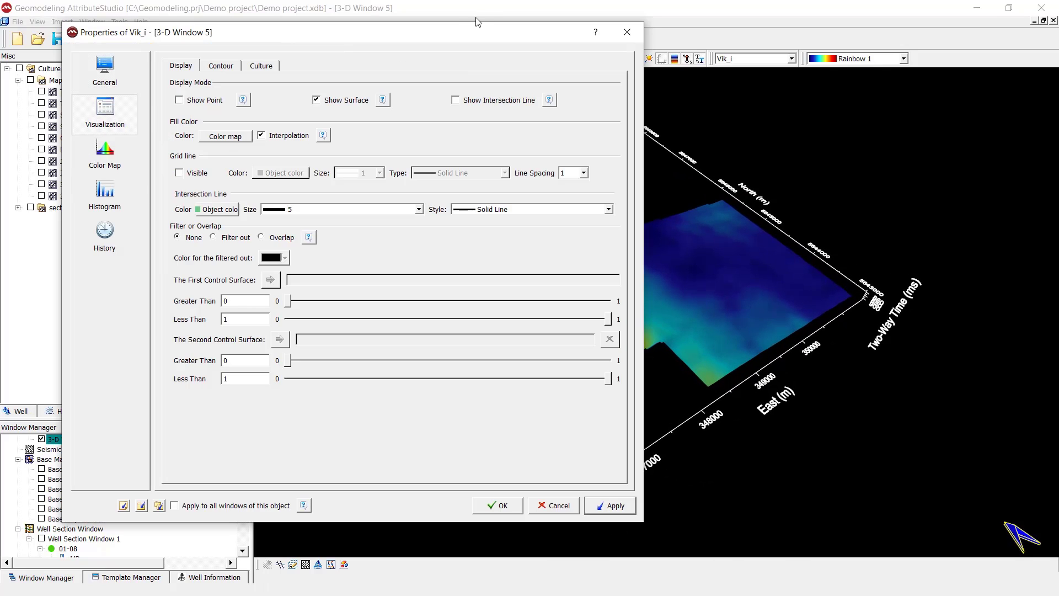
{"action": "left_click_drag", "start_coordinate": [342, 33], "coordinate": [186, 49]}
{"action": "left_click", "coordinate": [190, 93]}
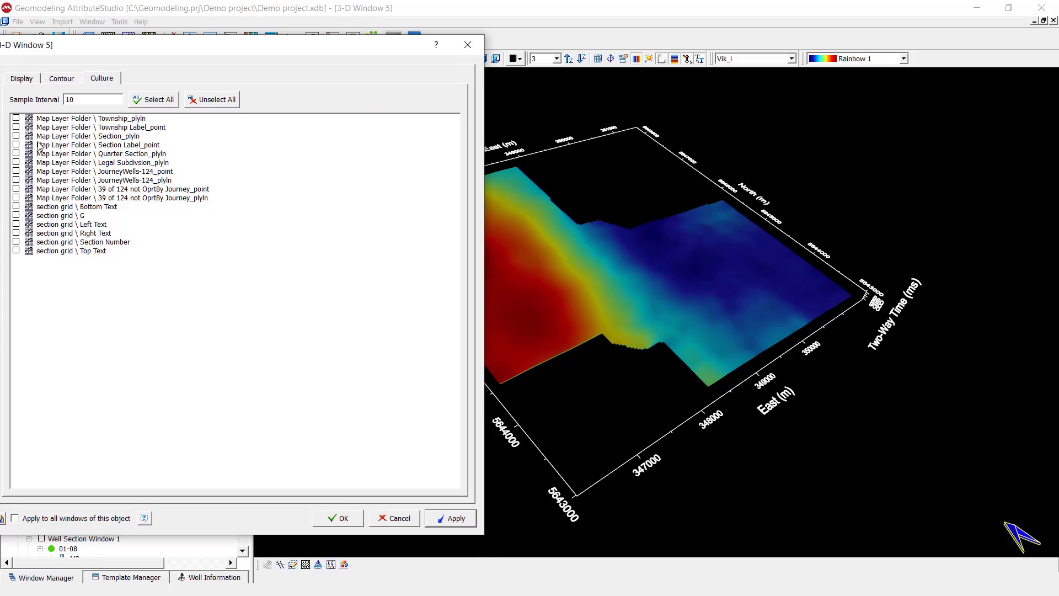
{"action": "left_click", "coordinate": [16, 118]}
{"action": "left_click", "coordinate": [448, 523]}
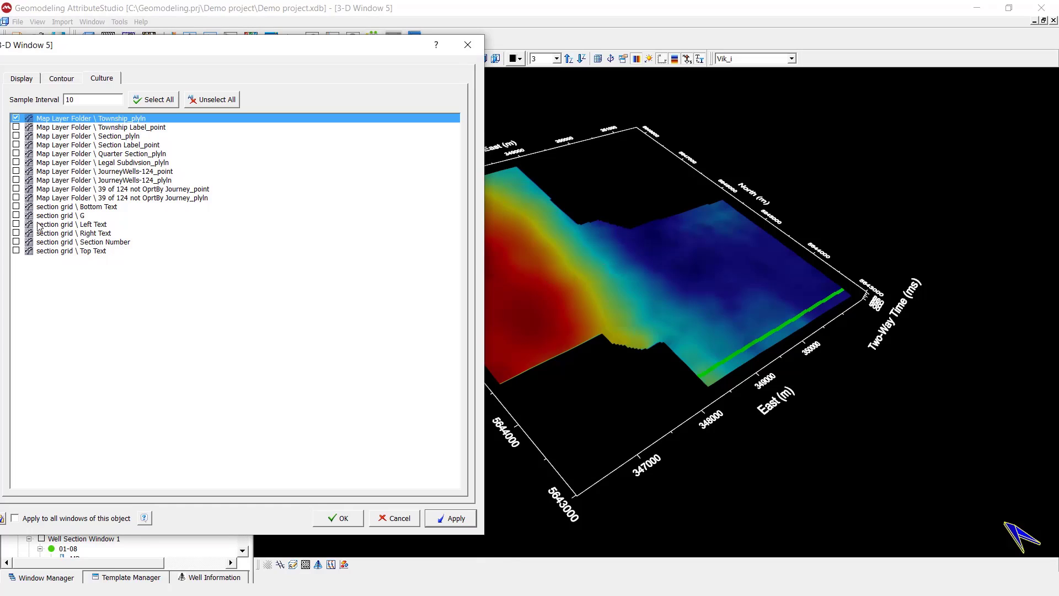
Add the Section_plyln culture layer to the Vik_i horizon surface and close its properties.
{"action": "left_click", "coordinate": [19, 138]}
{"action": "left_click", "coordinate": [16, 136]}
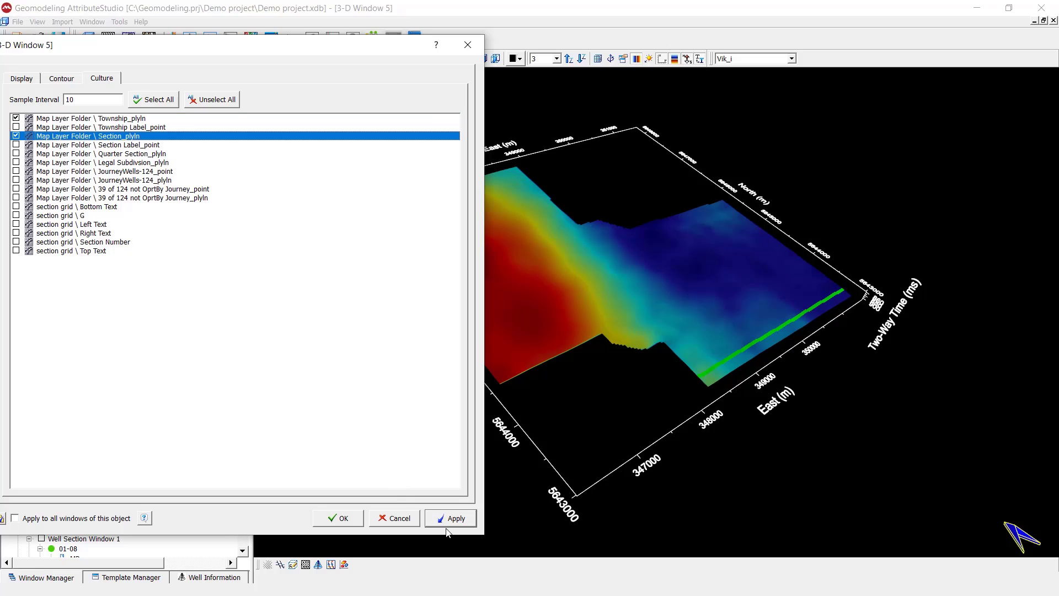
{"action": "left_click", "coordinate": [451, 521]}
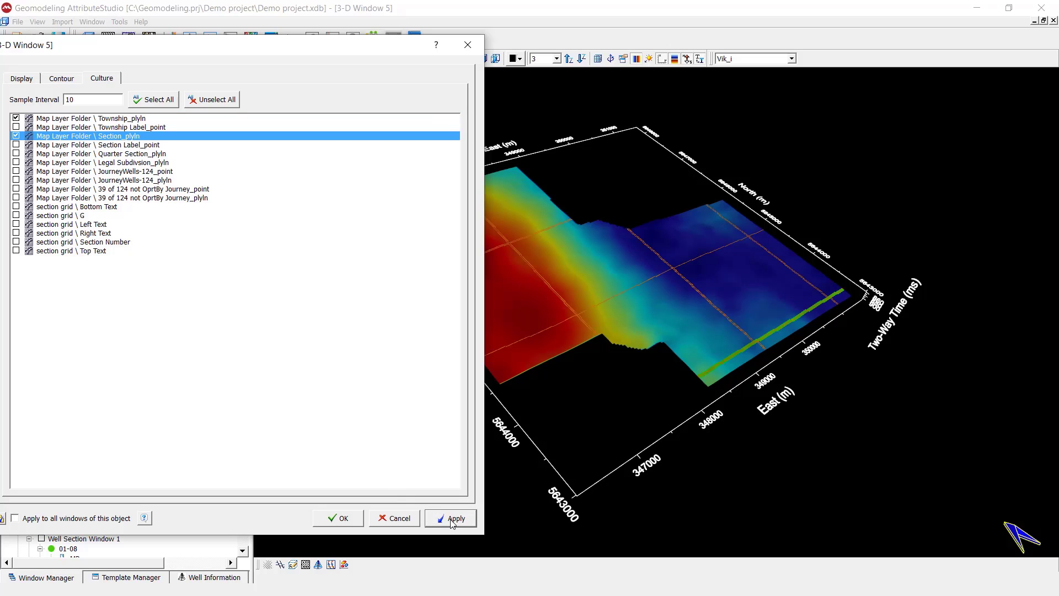
{"action": "left_click", "coordinate": [476, 48]}
{"action": "left_click_drag", "start_coordinate": [552, 298], "coordinate": [640, 406]}
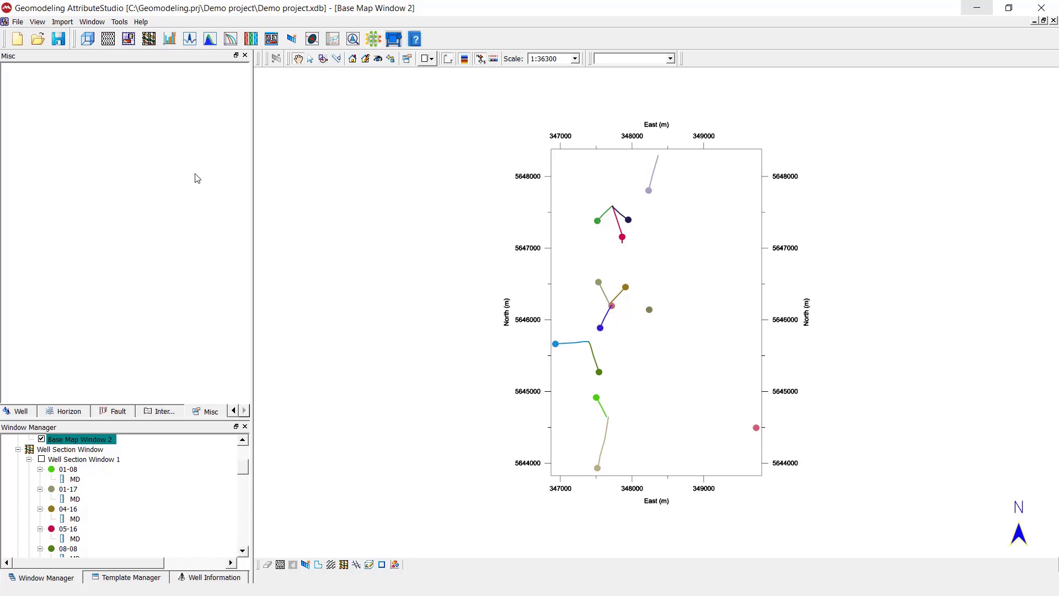
Import the bitmap Point_bar_and_cut_bank from the Demo folder into the project.
{"action": "left_click", "coordinate": [63, 22]}
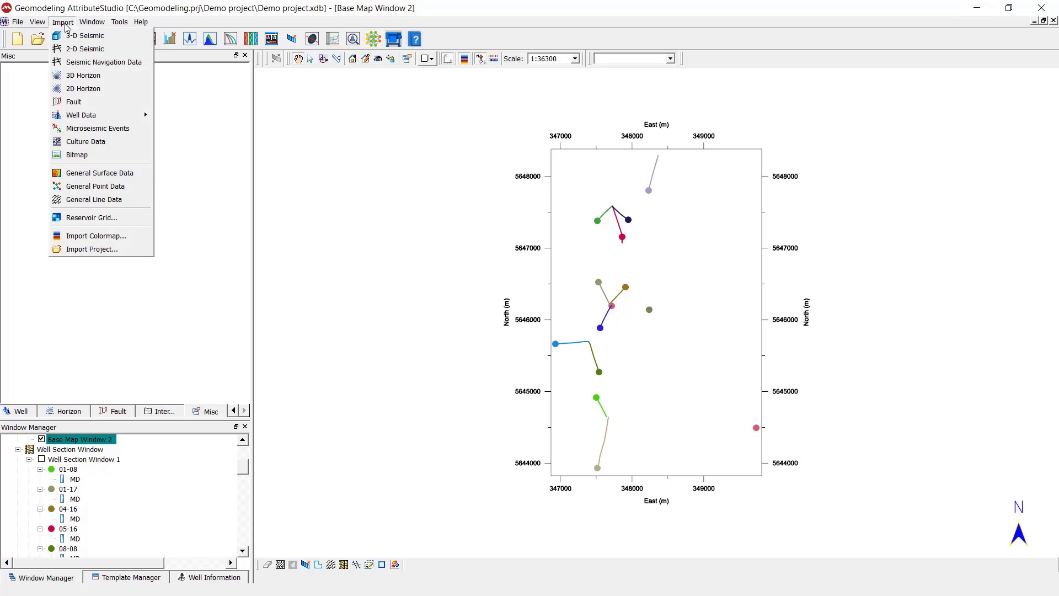
{"action": "left_click", "coordinate": [97, 159]}
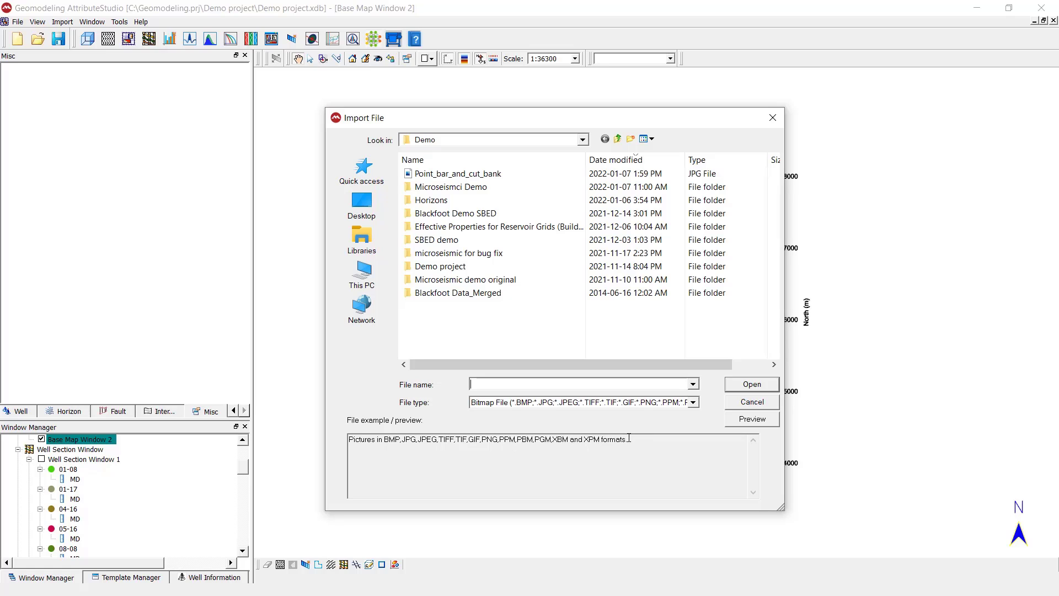
{"action": "left_click", "coordinate": [540, 174]}
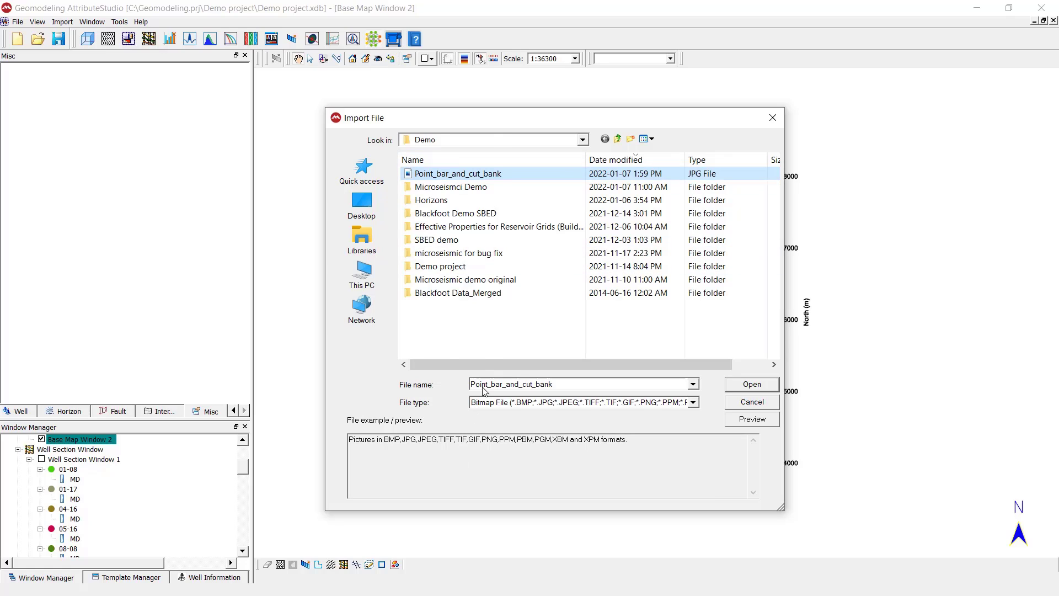
{"action": "left_click", "coordinate": [759, 386]}
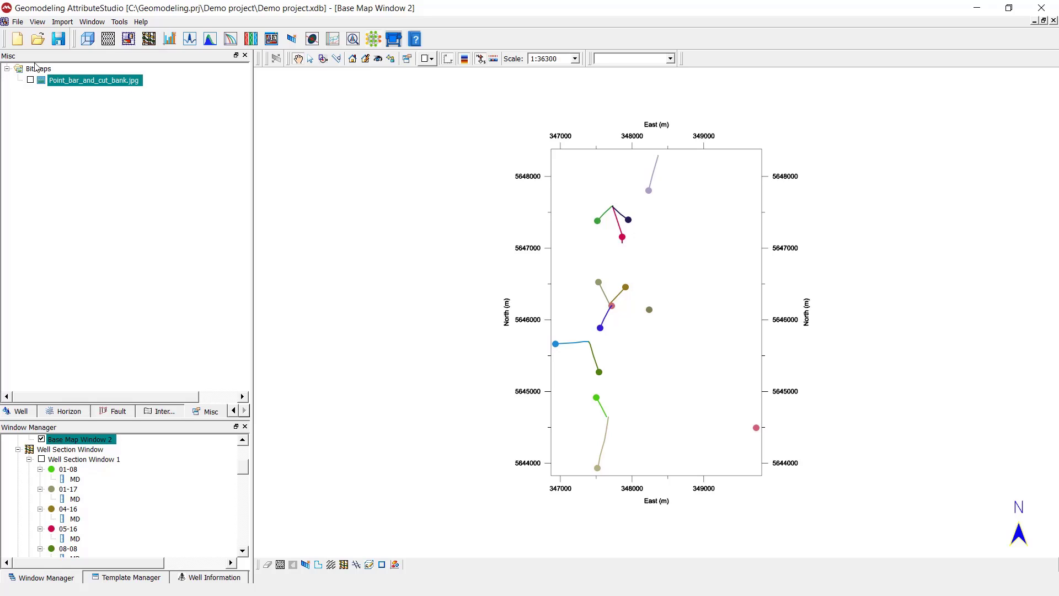
Position the Point_bar_and_cut_bank.jpg bitmap's upper-left corner at X 347000, Y 5648000 and its lower-left corner at X 347000, Y 5644000.
{"action": "right_click", "coordinate": [79, 82]}
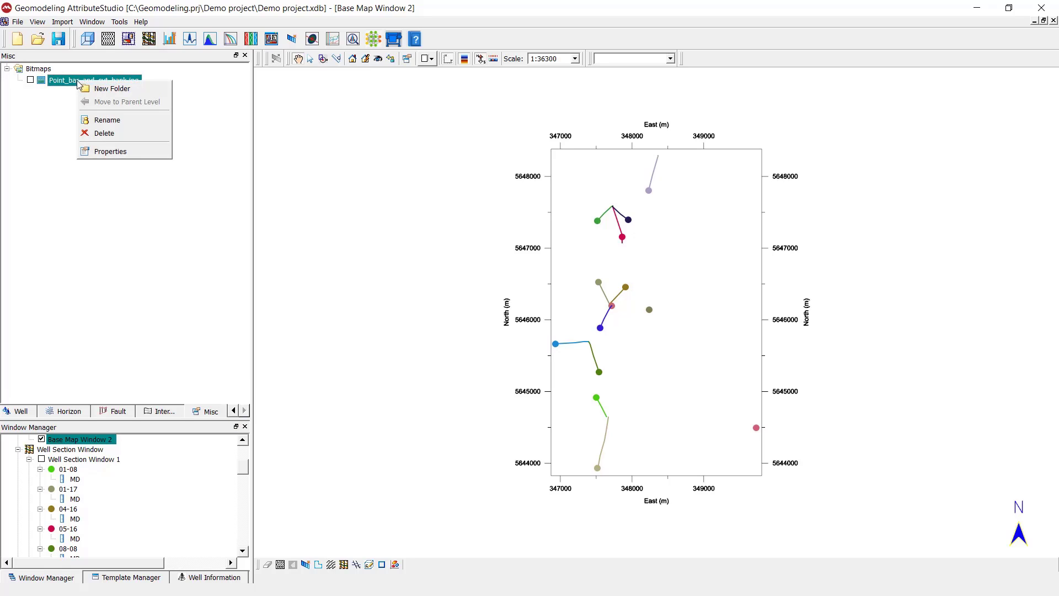
{"action": "left_click", "coordinate": [117, 152]}
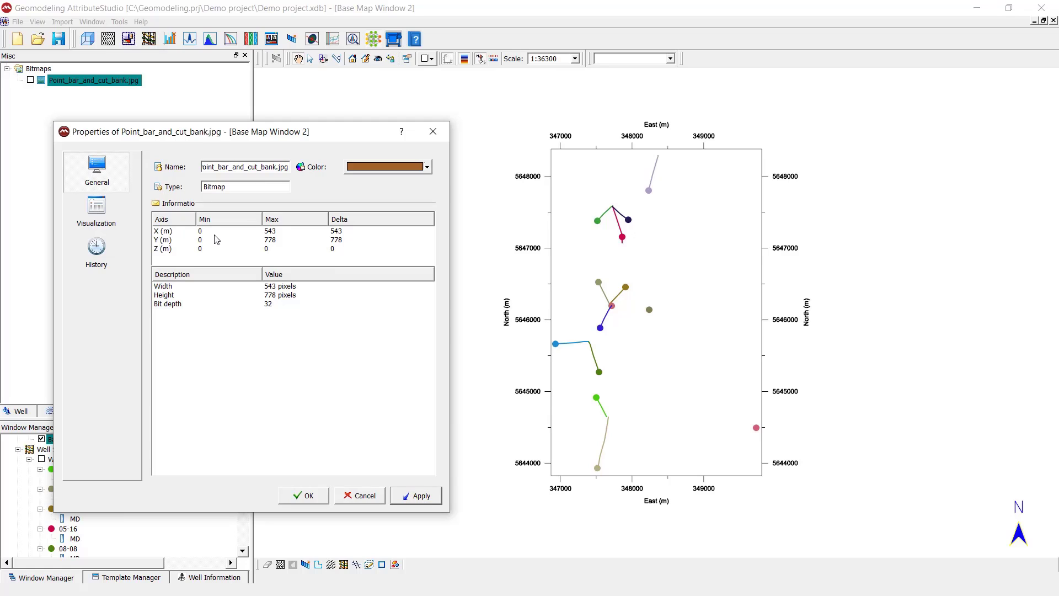
{"action": "left_click", "coordinate": [96, 212]}
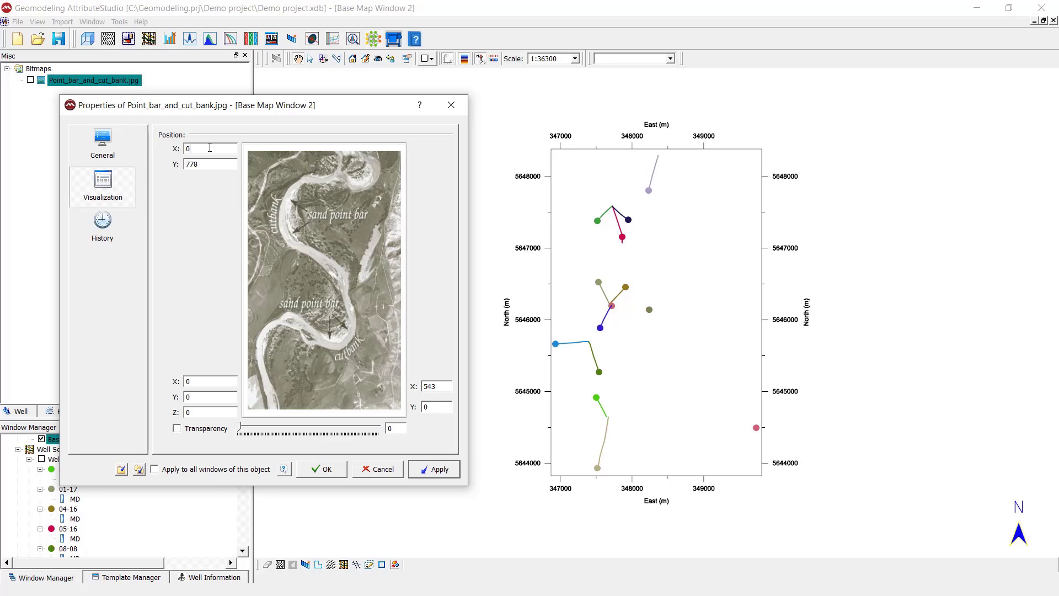
{"action": "double_click", "coordinate": [203, 149]}
{"action": "type", "text": "347"}
{"action": "double_click", "coordinate": [211, 163]}
{"action": "type", "text": "5648000"}
{"action": "key", "text": "Tab"}
{"action": "key", "text": "Tab"}
{"action": "type", "text": "564400"}
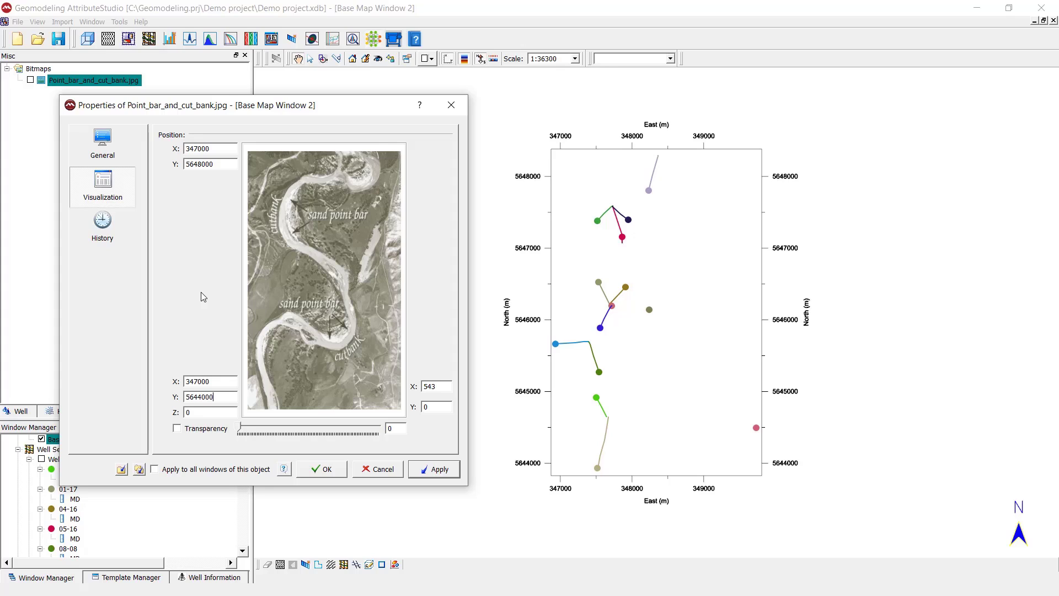
Set the bitmap's lower-right corner to X 349500, Y 5644000 and display the image in the base map.
{"action": "left_click", "coordinate": [190, 414]}
{"action": "key", "text": "Tab"}
{"action": "type", "text": "49500"}
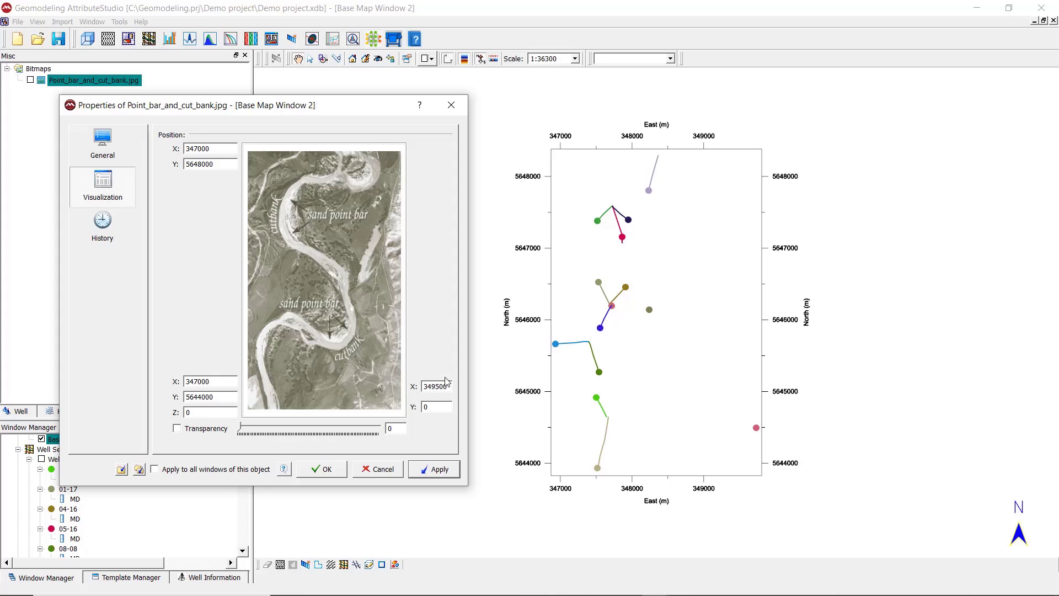
{"action": "key", "text": "Tab"}
{"action": "type", "text": "5644000"}
{"action": "left_click", "coordinate": [430, 474]}
{"action": "left_click", "coordinate": [322, 470]}
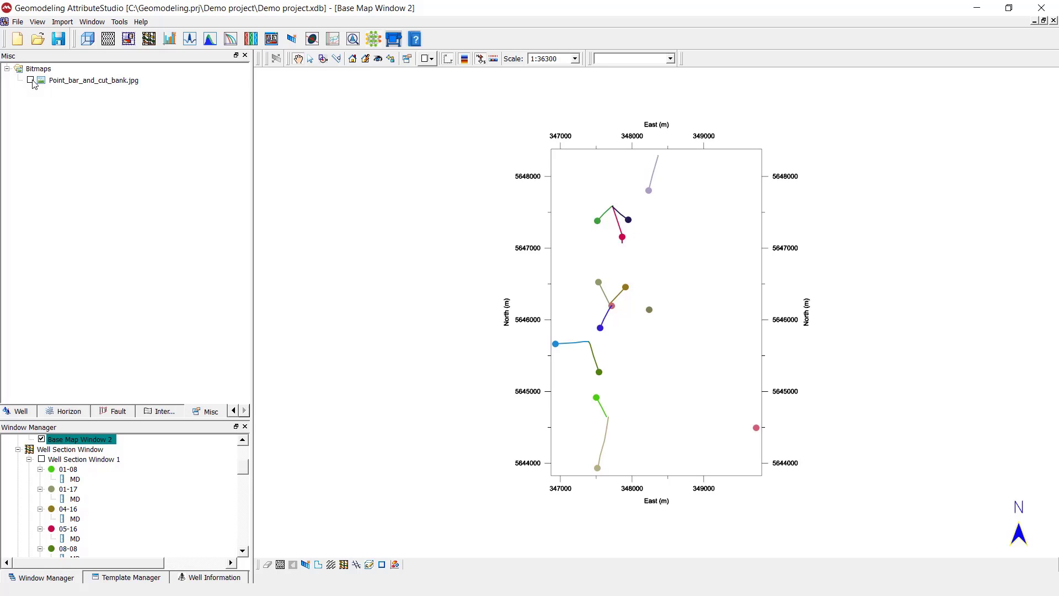
{"action": "left_click", "coordinate": [31, 80]}
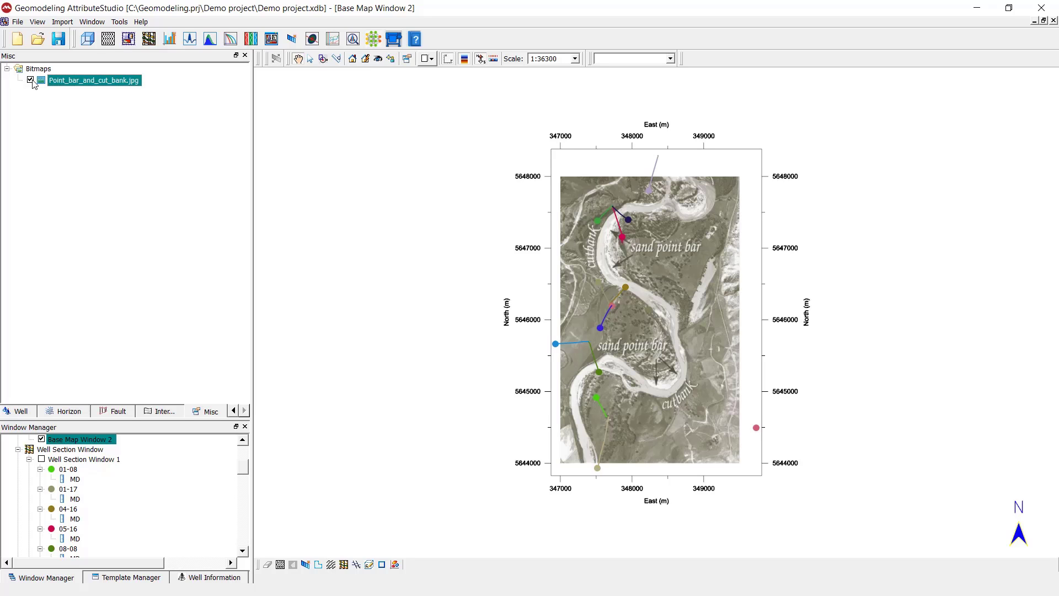